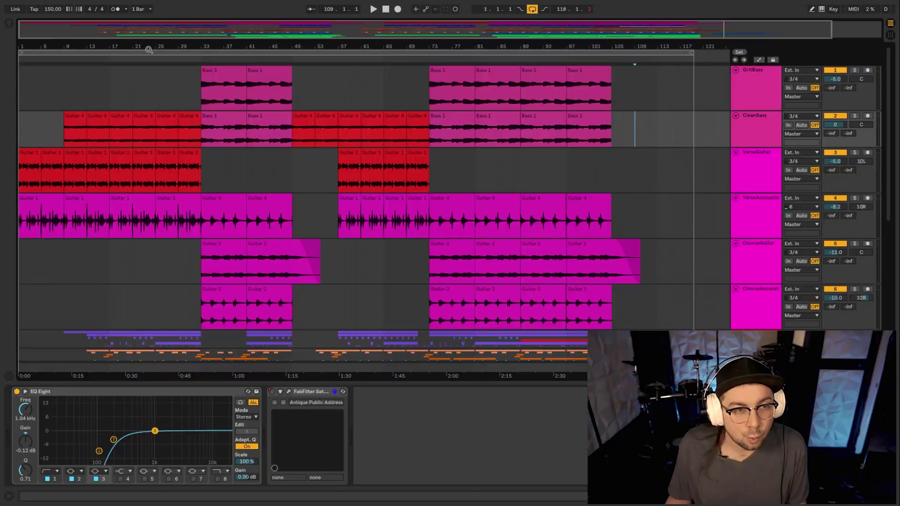
Step: Zoom out the arrangement and briefly play the full mix
drag(149, 49, 149, 44)
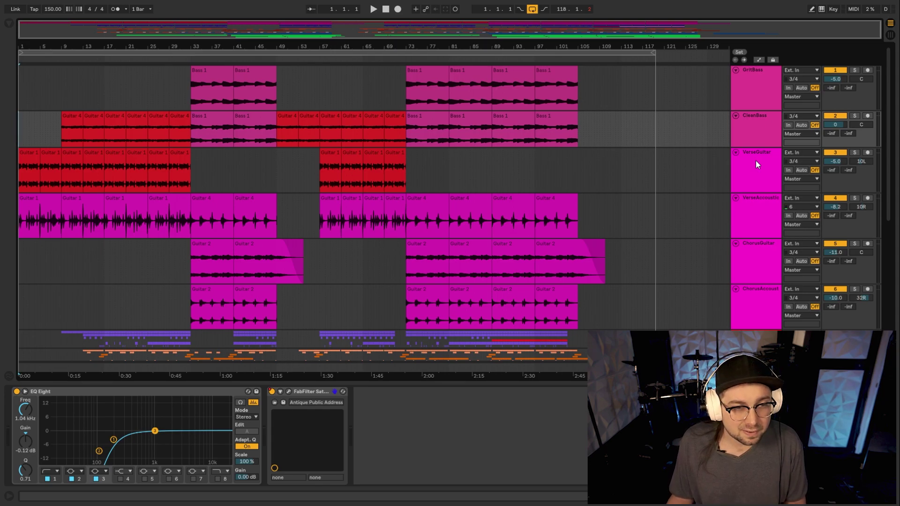
key(space)
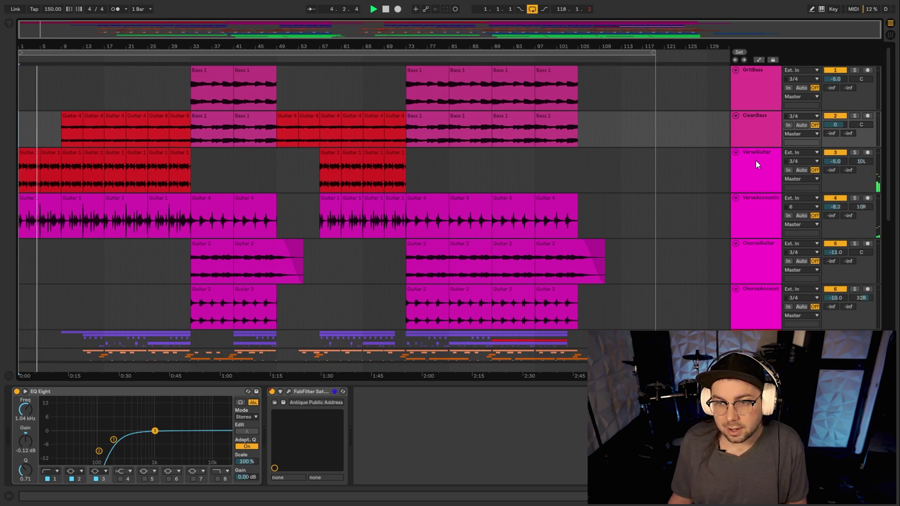
key(space)
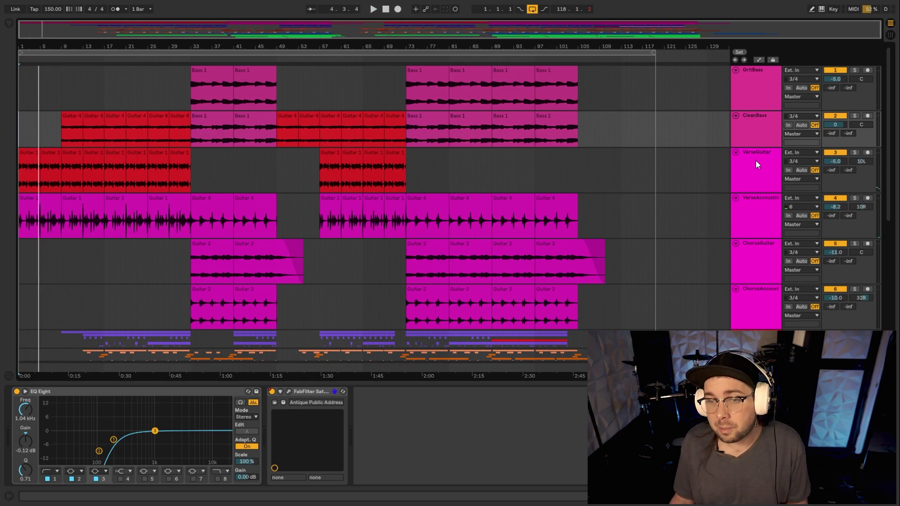
Step: Solo VerseGuitar, play its part, then unsolo it and stop
click(758, 175)
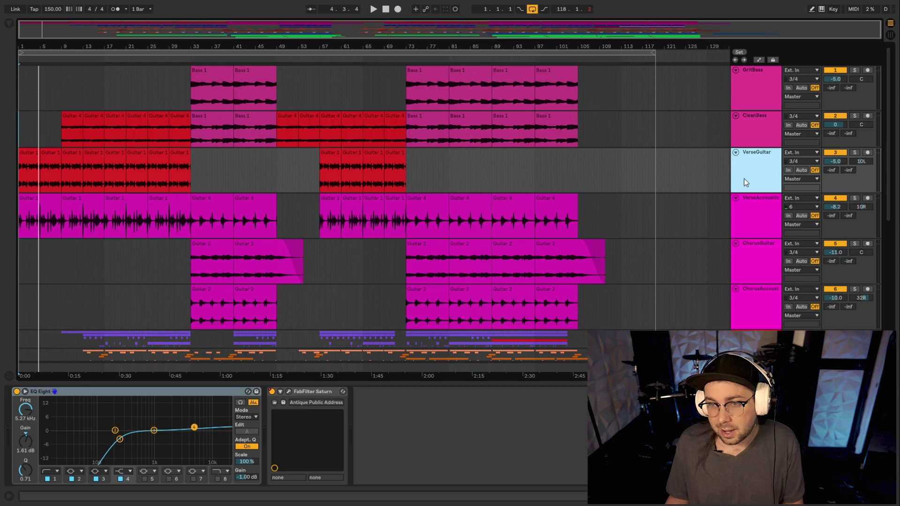
click(854, 152)
key(space)
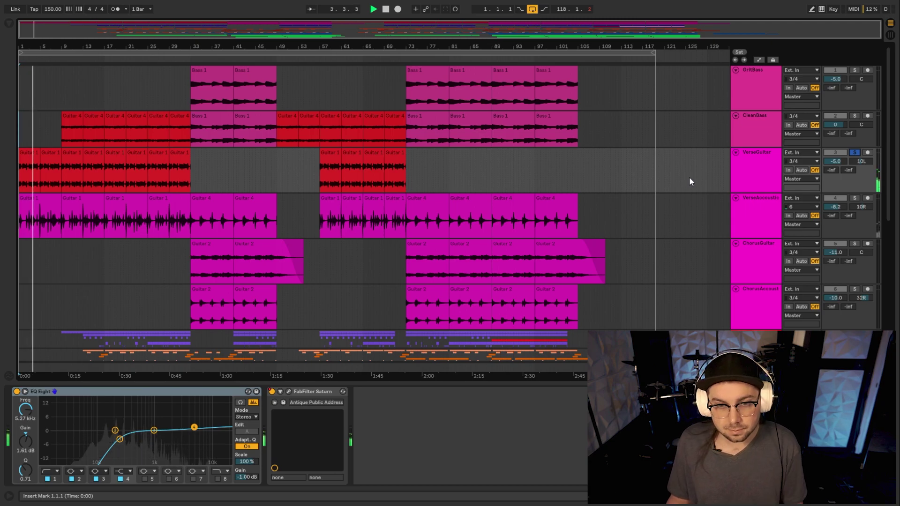
click(854, 155)
key(space)
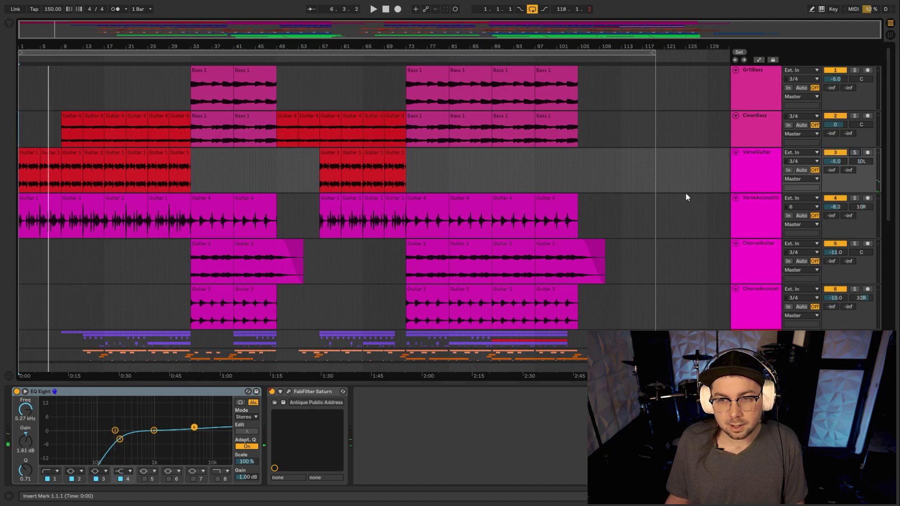
Step: Solo VerseAccoustic and play it, then unsolo it and replay the full mix
click(755, 208)
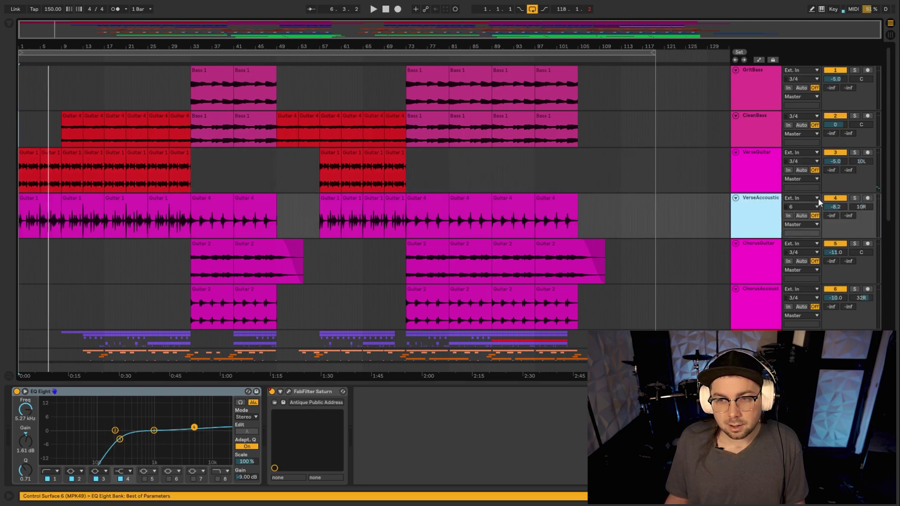
click(856, 198)
key(space)
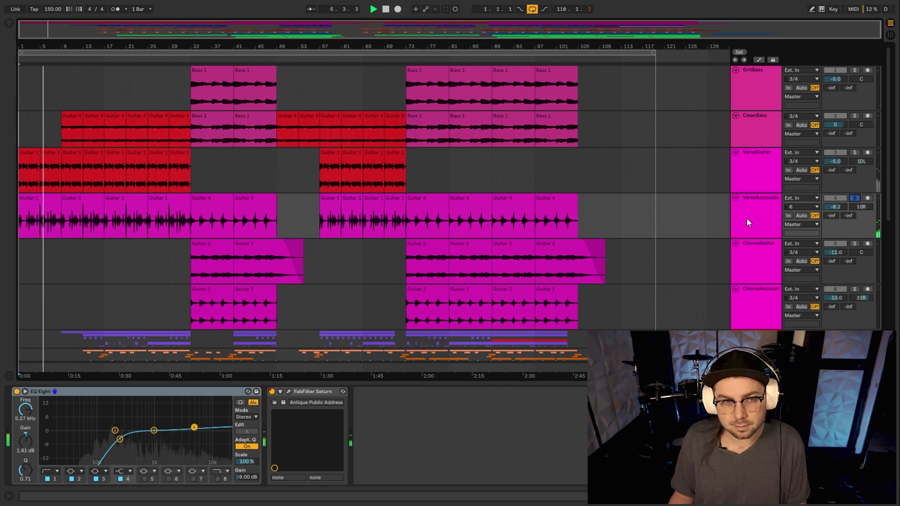
key(space)
click(755, 175)
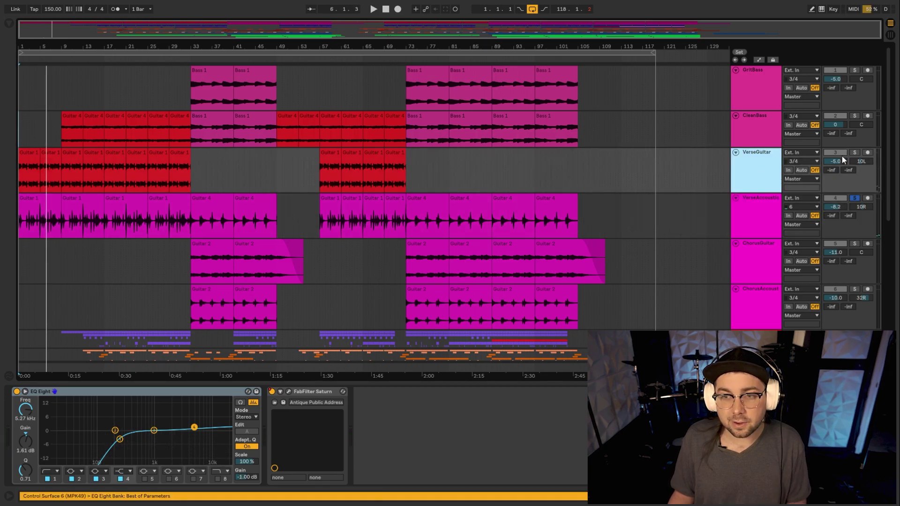
click(854, 198)
key(space)
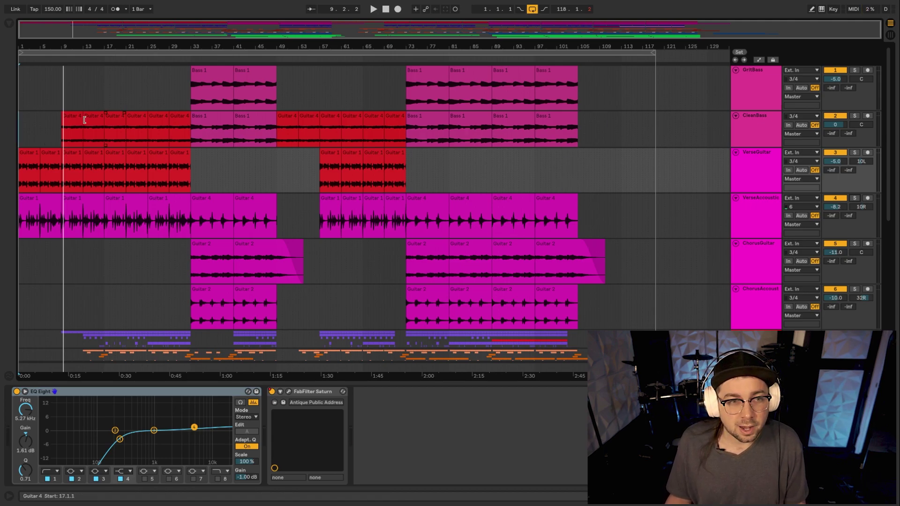
Step: Solo CleanBass and play it alone from bar 9
click(66, 115)
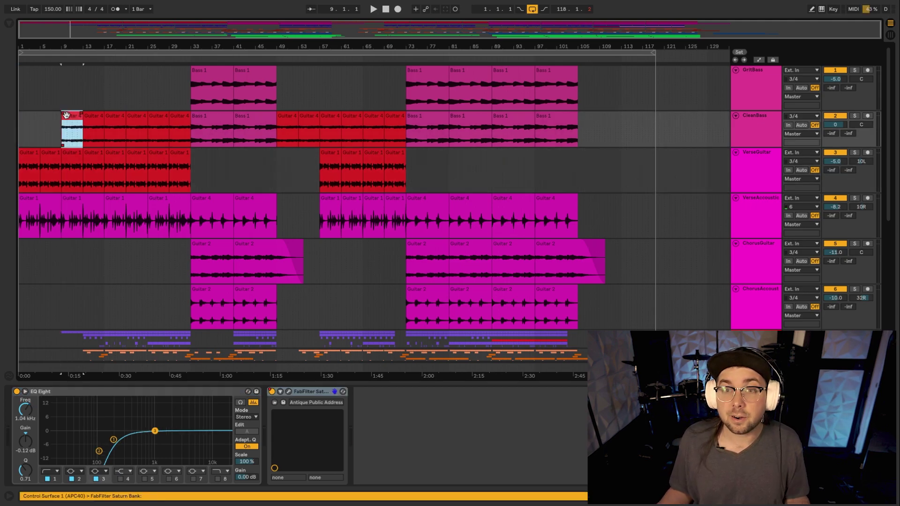
click(854, 115)
key(space)
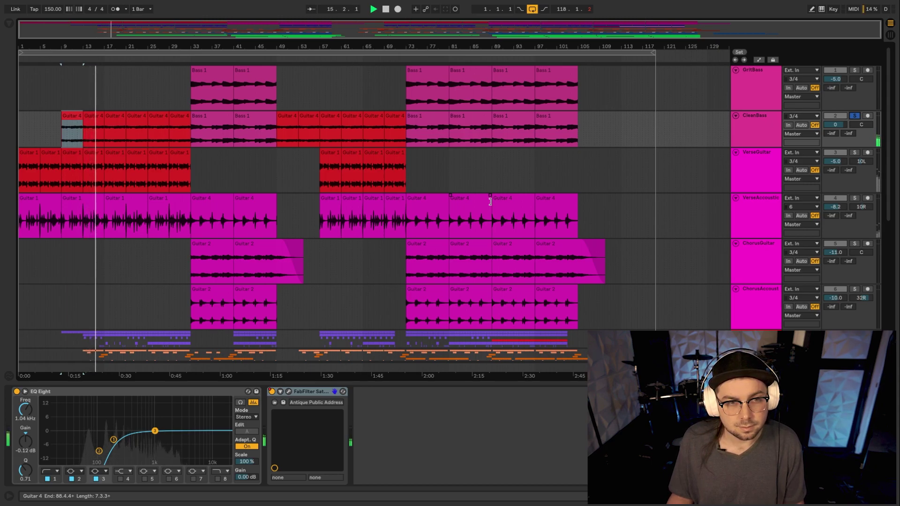
key(space)
Step: Solo CleanBass, VerseGuitar and VerseAccoustic together and play them from bar 15
click(97, 95)
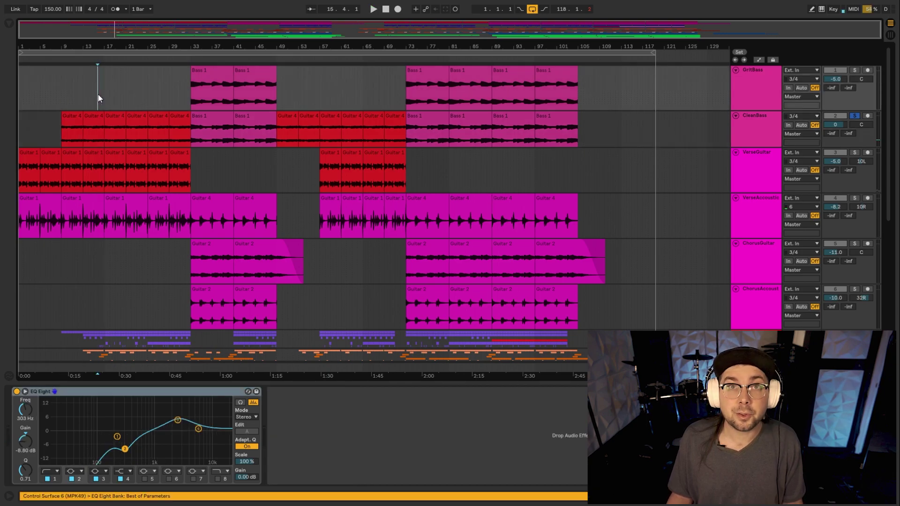
click(748, 119)
shift+click(753, 227)
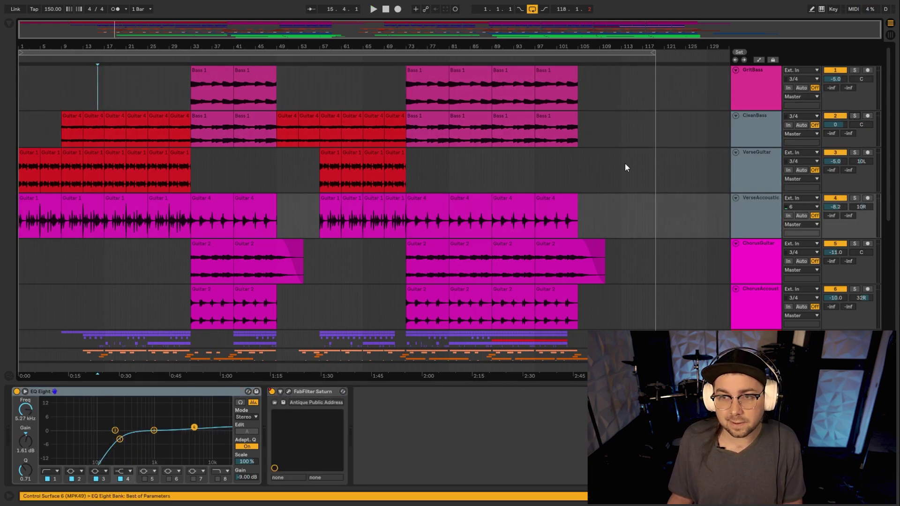
click(855, 115)
key(space)
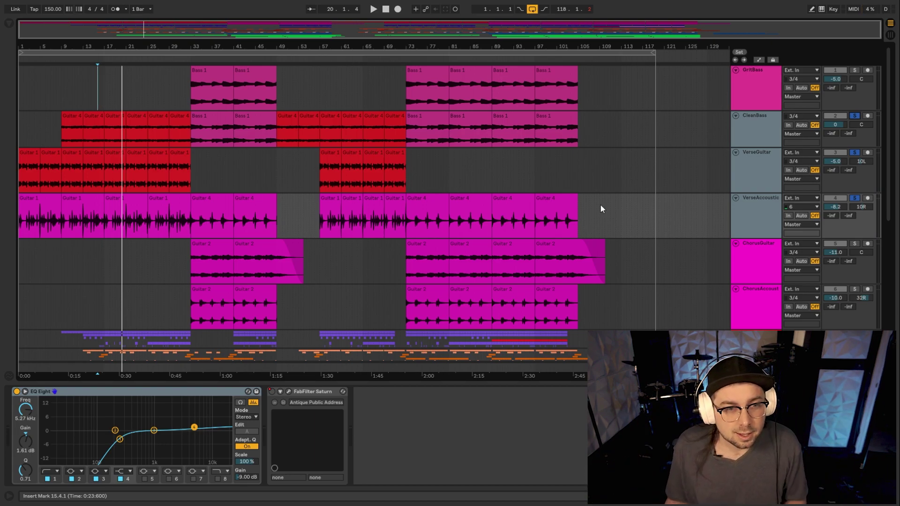
scroll(601, 204, down, 1)
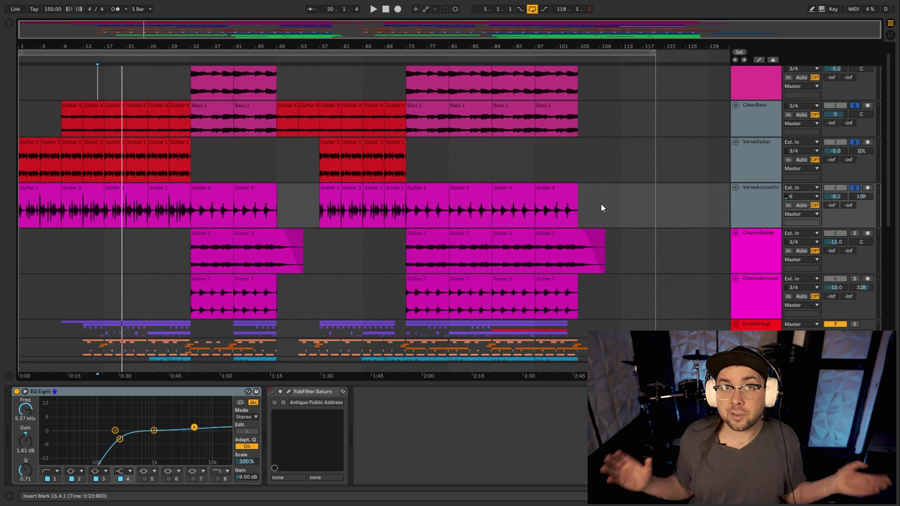
scroll(247, 204, up, 1)
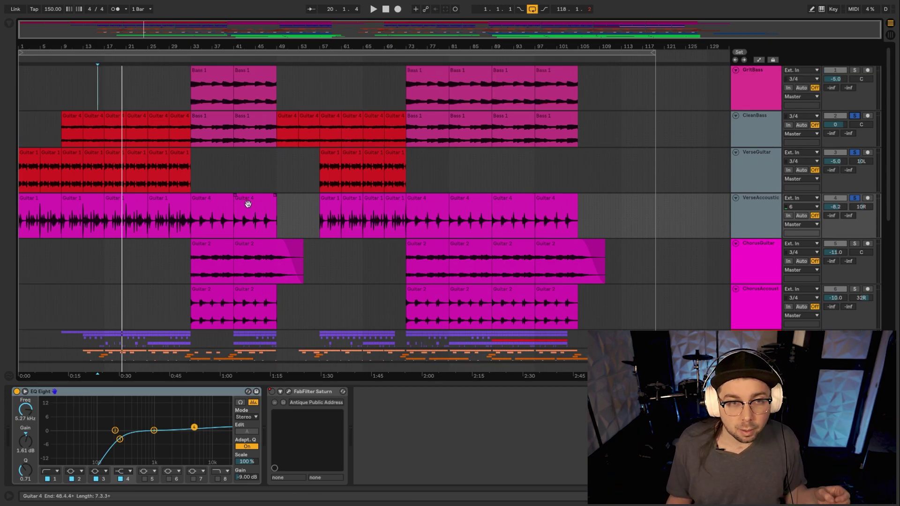
Step: Select both Bass 1 clips at bar 33, solo GritBass and CleanBass, play, then unsolo them
click(199, 96)
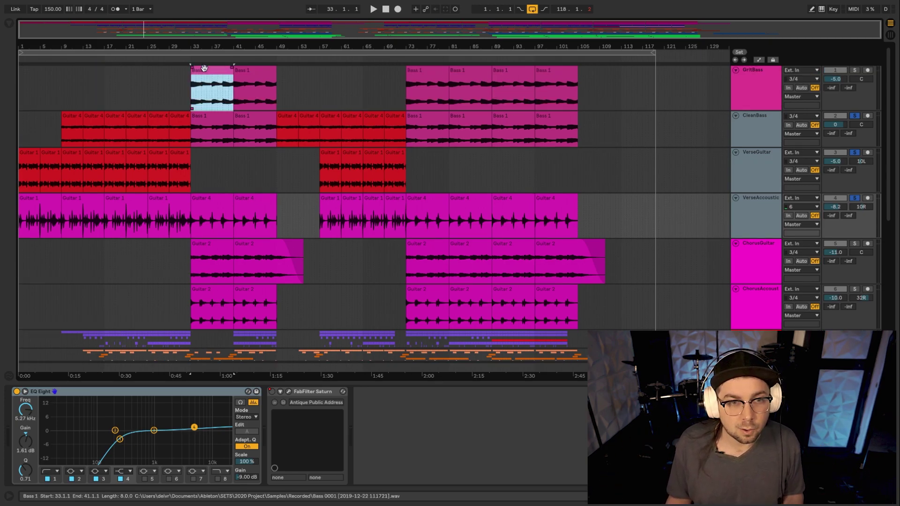
shift+click(197, 122)
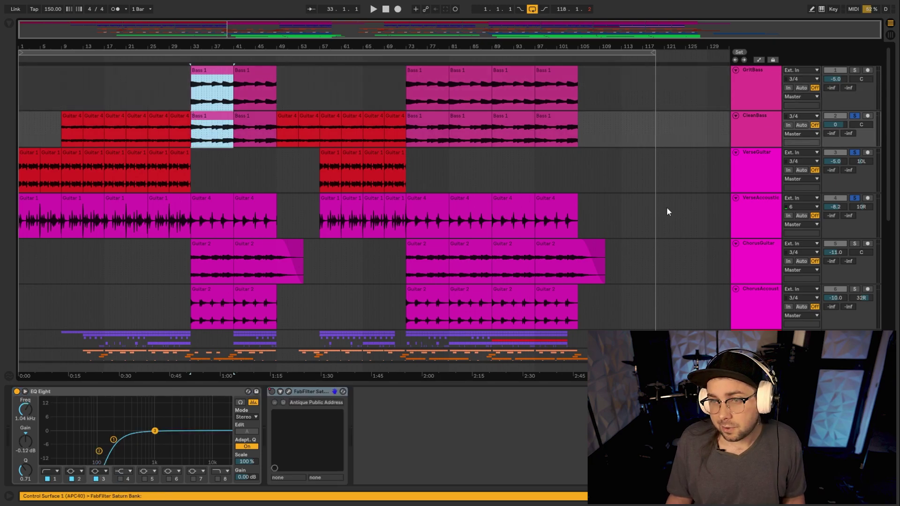
click(771, 134)
shift+click(754, 89)
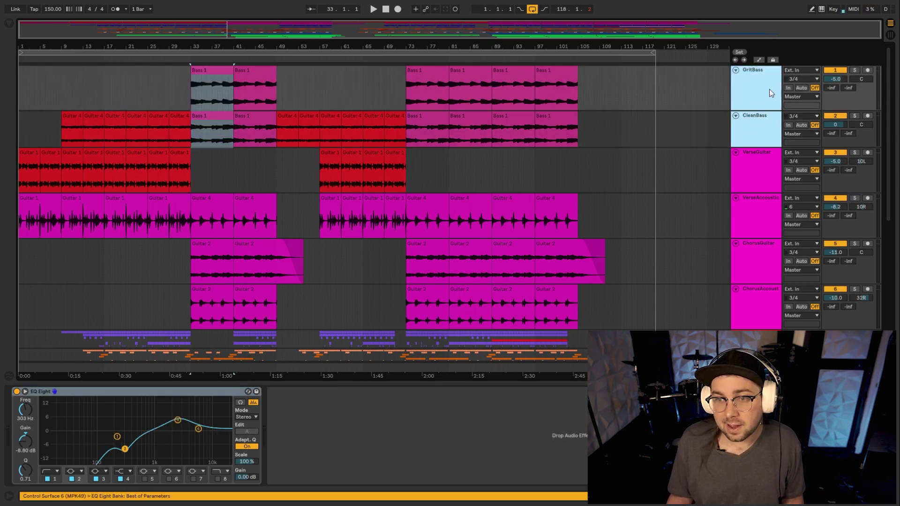
click(855, 115)
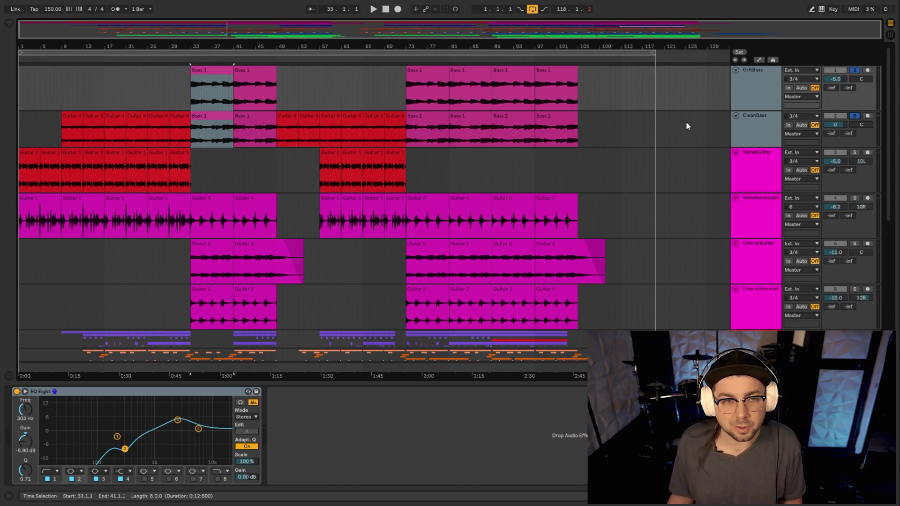
key(space)
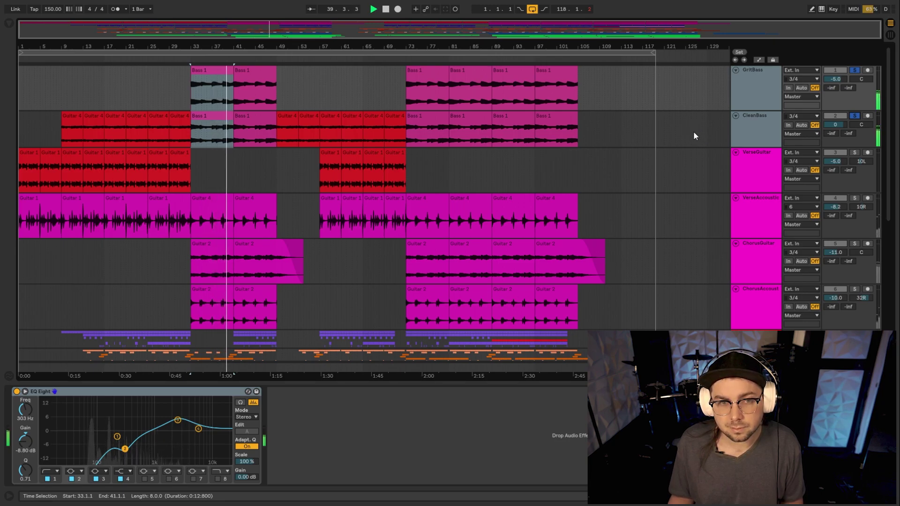
key(space)
click(856, 116)
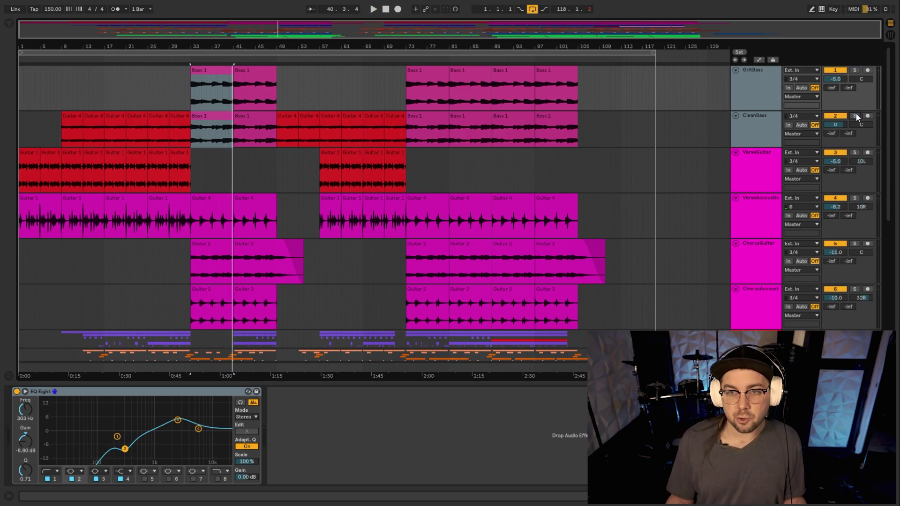
click(747, 77)
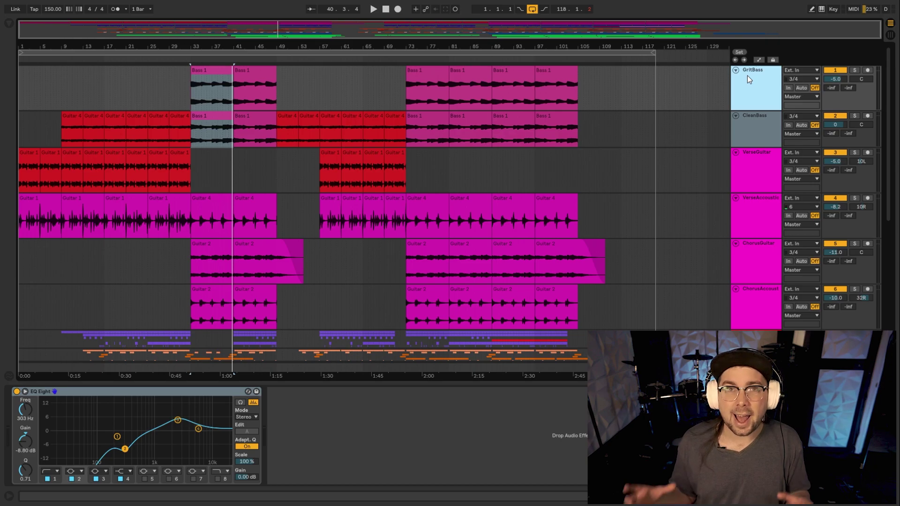
scroll(579, 200, down, 1)
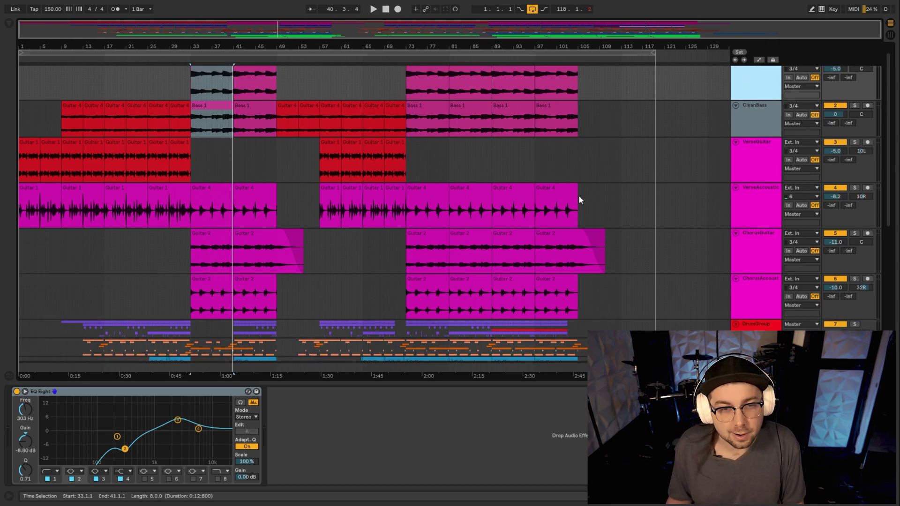
Step: Solo VerseAccoustic and play from bar 33, then move the solo to ChorusGuitar and play
scroll(578, 200, down, 3)
click(749, 168)
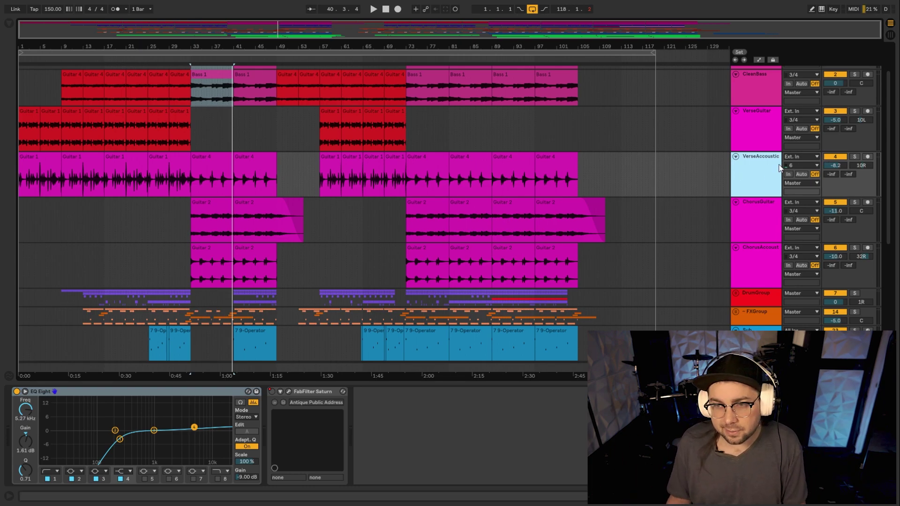
click(853, 158)
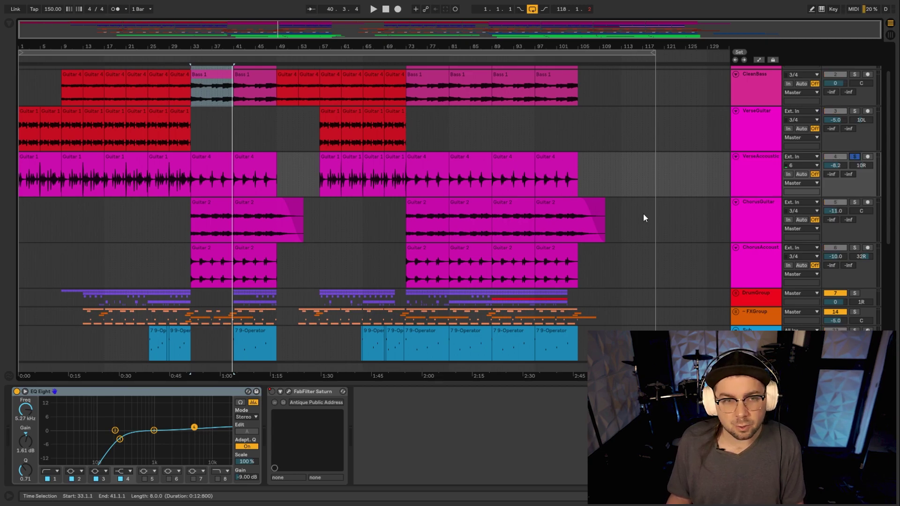
key(space)
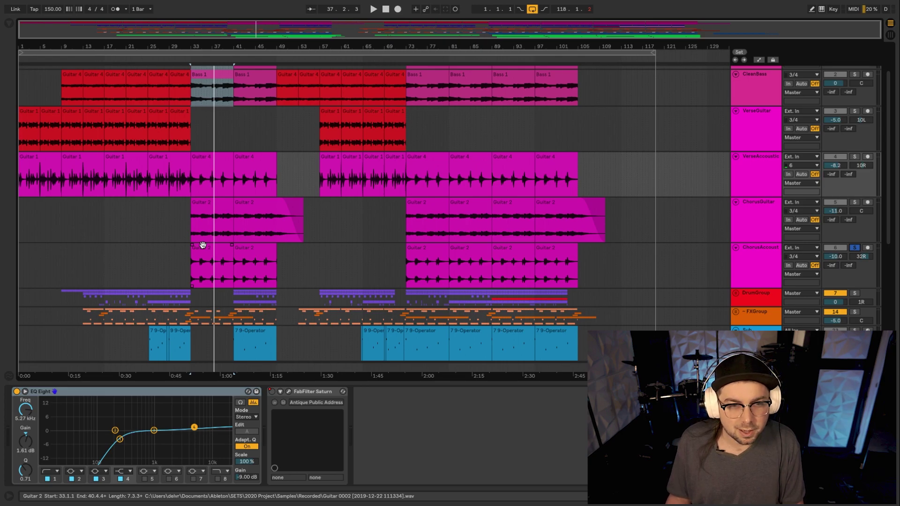
key(space)
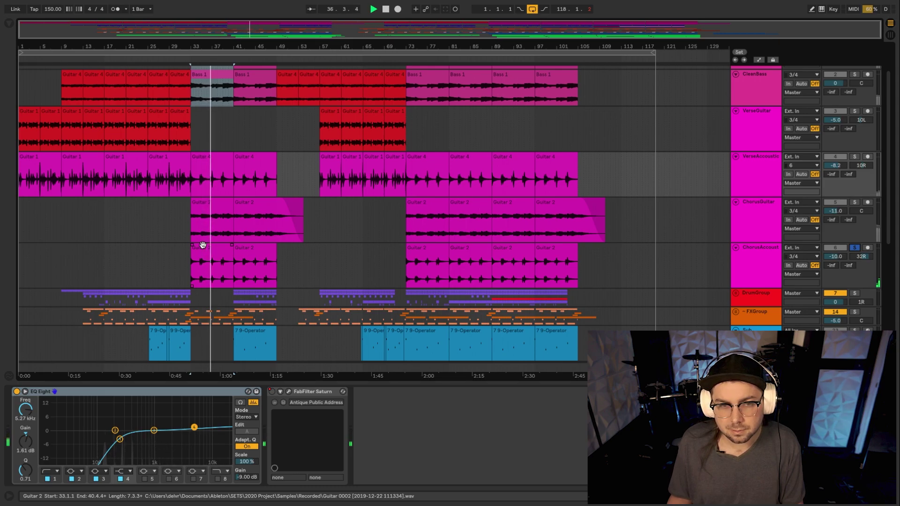
key(space)
click(852, 202)
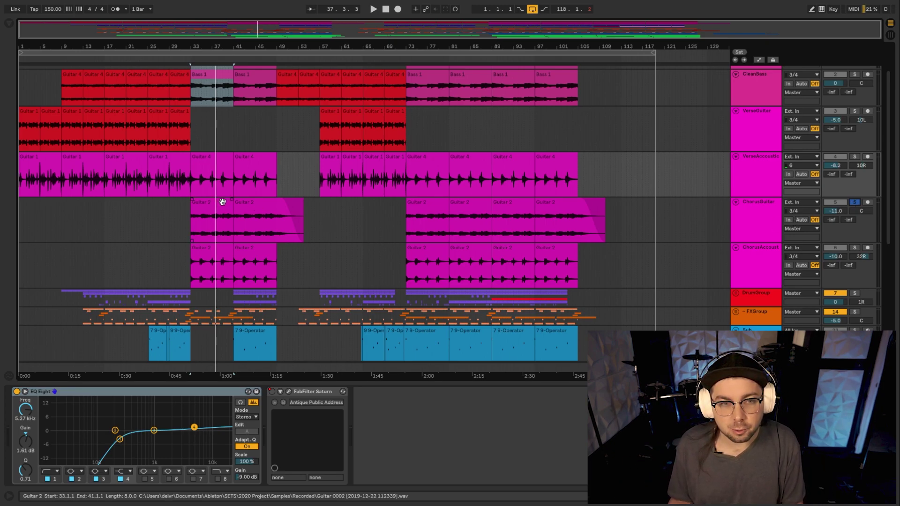
key(space)
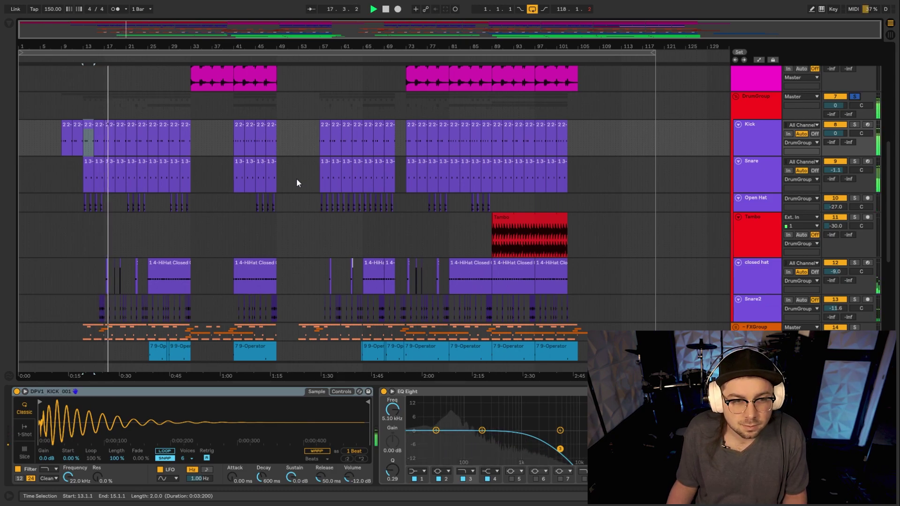
Step: Stop the playing arrangement at bar 26.2.4 while scrolling the track list
scroll(721, 154, down, 2)
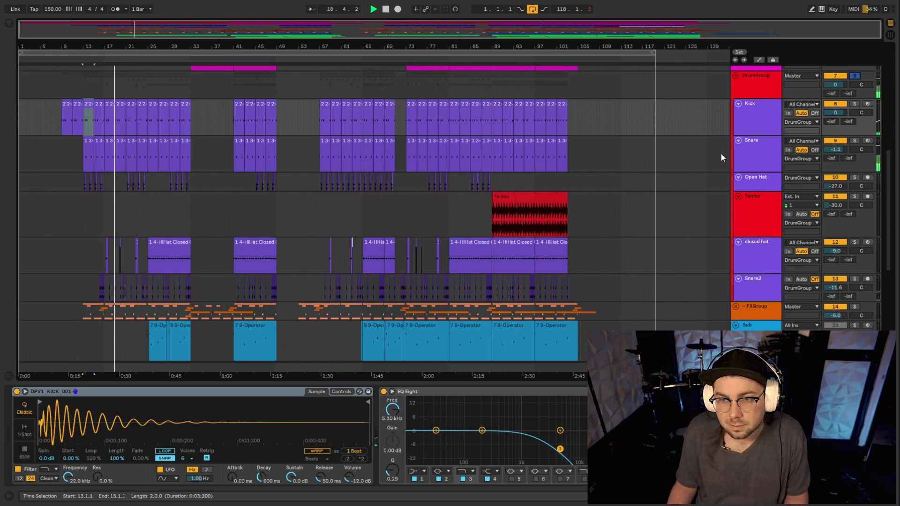
scroll(755, 148, down, 2)
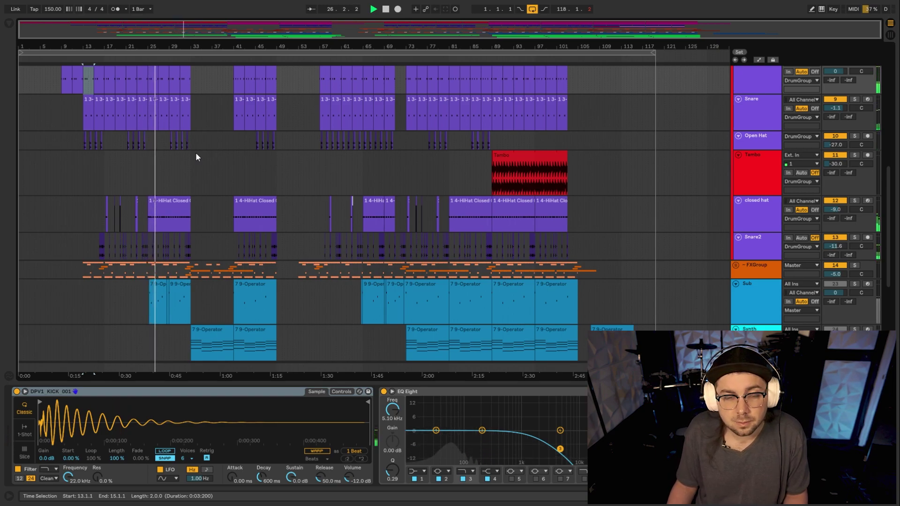
key(space)
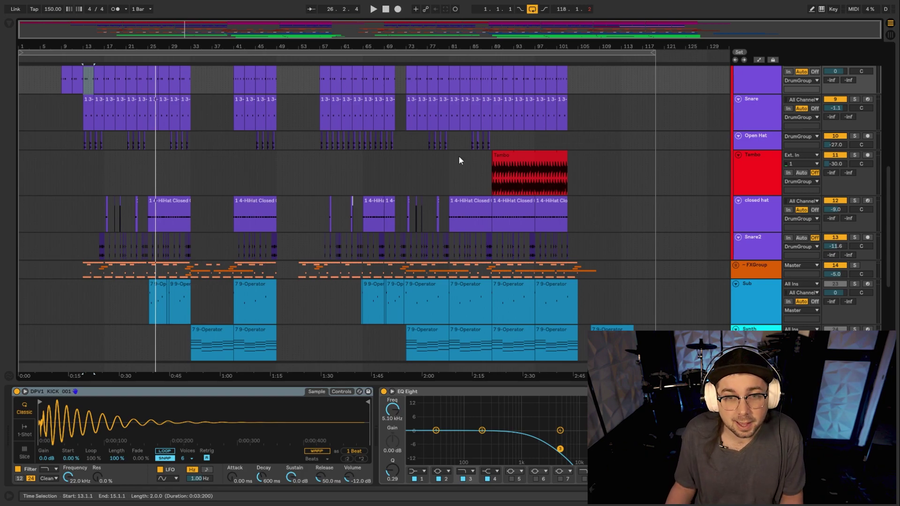
scroll(392, 175, up, 2)
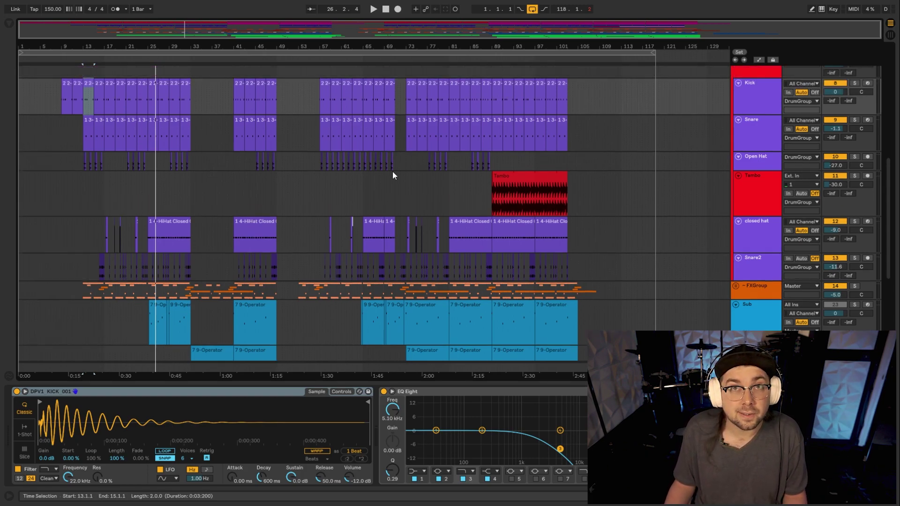
scroll(474, 163, up, 3)
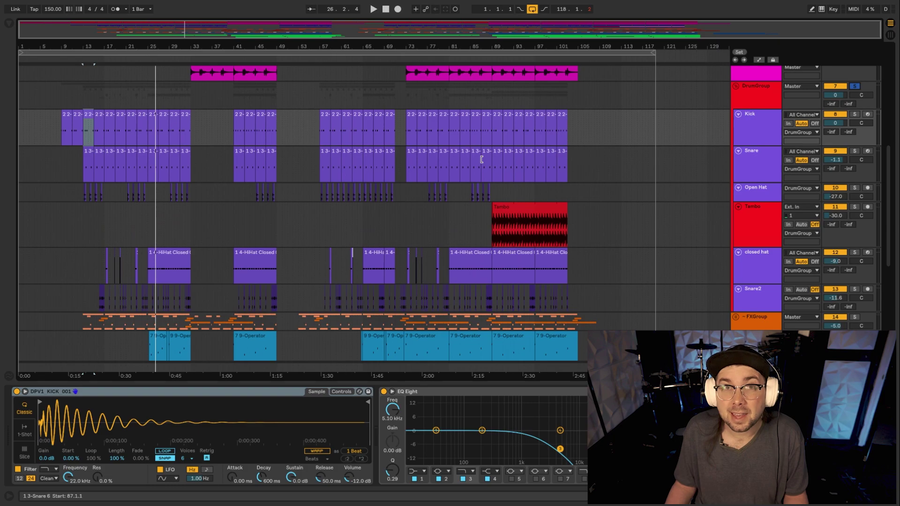
Step: Set the insert marker on the Tambo lane at bar 88.3.1 and play the tambourine part
click(489, 218)
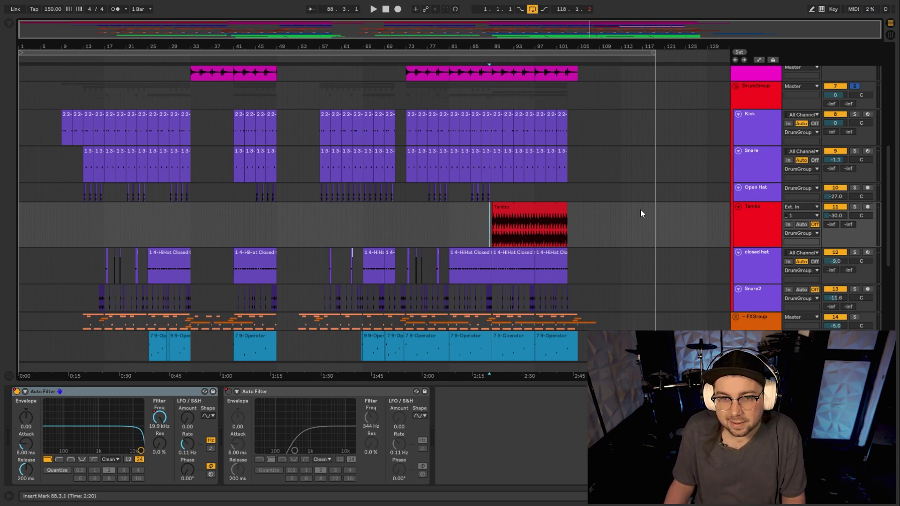
key(space)
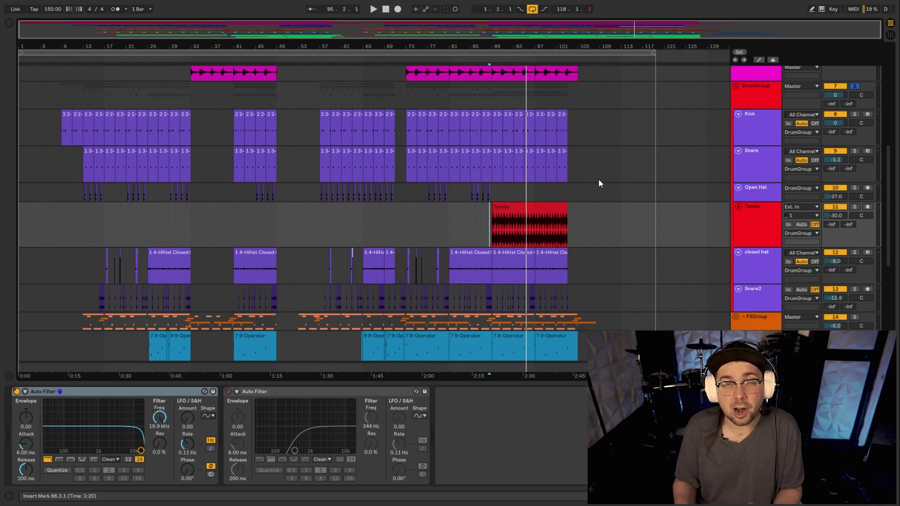
scroll(599, 179, down, 2)
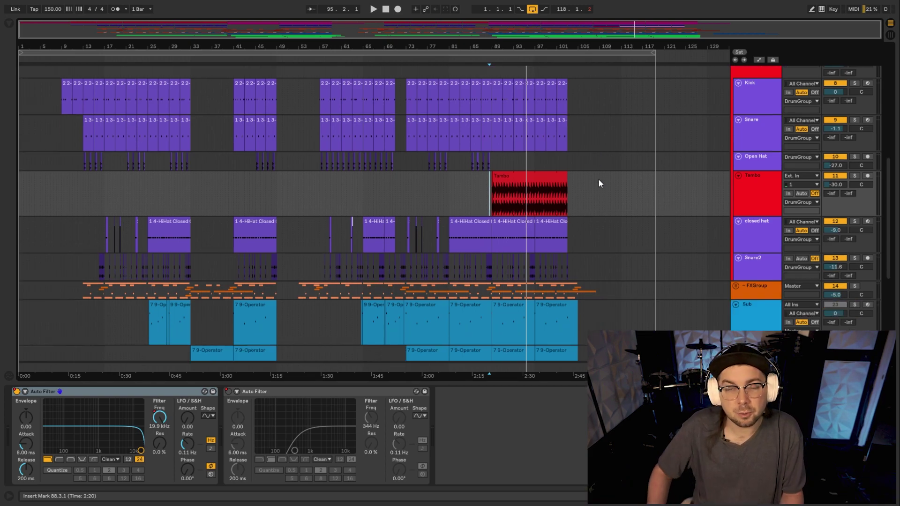
scroll(597, 178, up, 3)
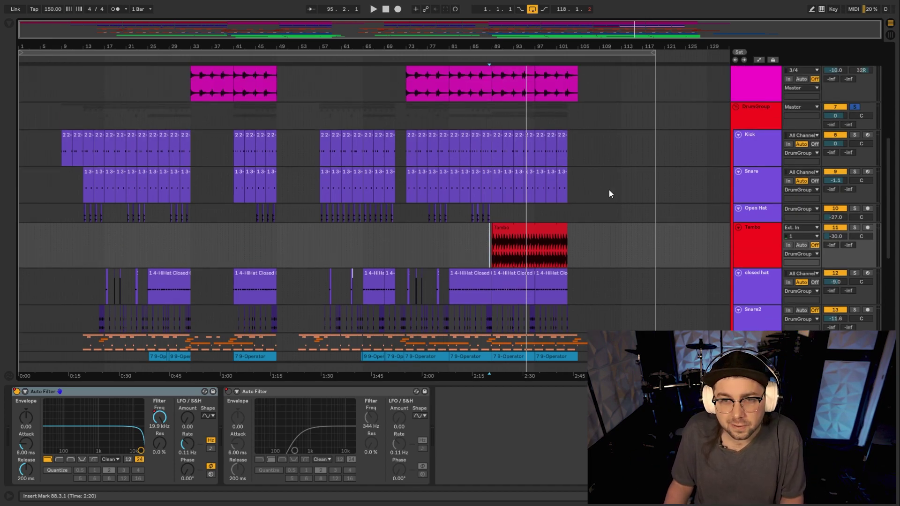
scroll(608, 190, up, 2)
scroll(609, 190, down, 5)
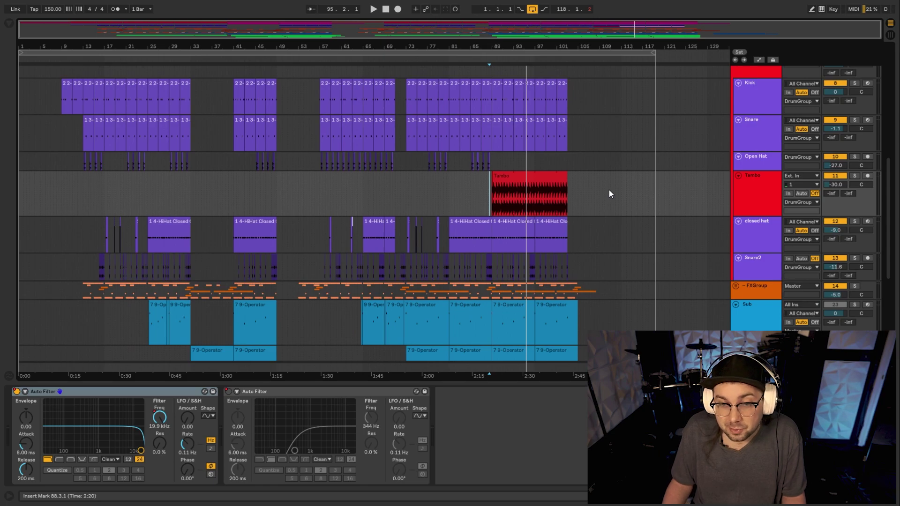
Step: Fold the DrumGroup, then unfold and select FXGroup to reveal Percs and FX1–FX5
scroll(609, 193, down, 1)
scroll(614, 192, up, 4)
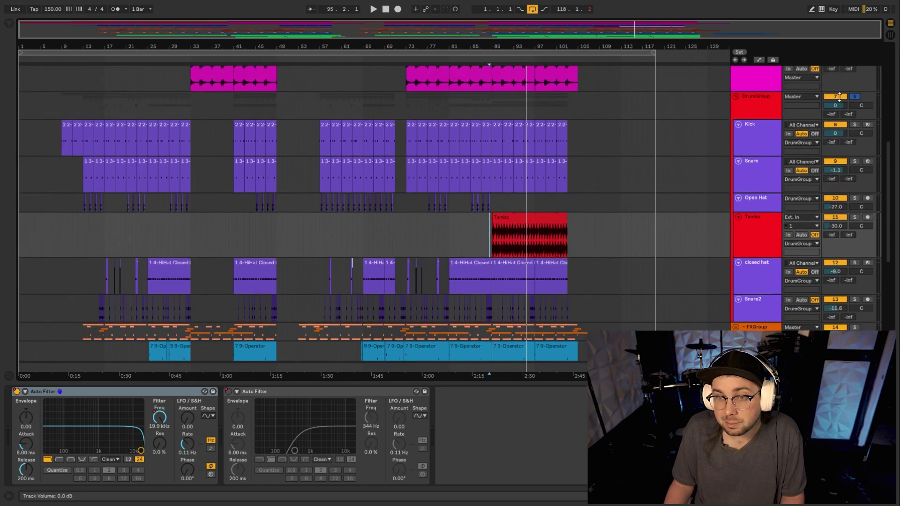
click(736, 97)
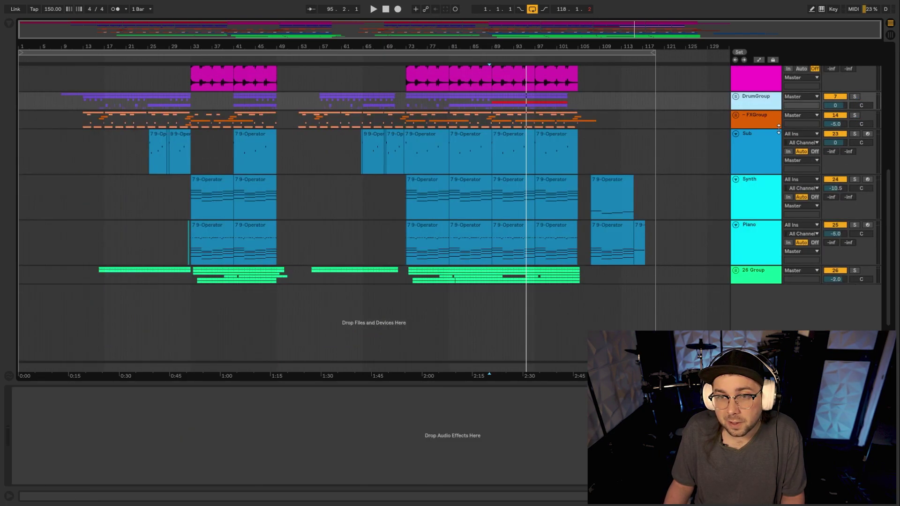
click(736, 114)
click(750, 116)
scroll(623, 204, down, 3)
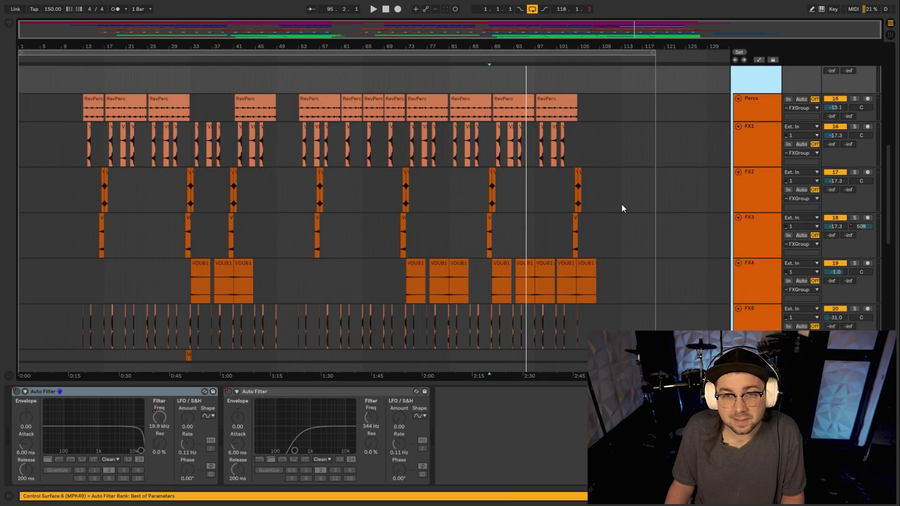
scroll(626, 203, up, 1)
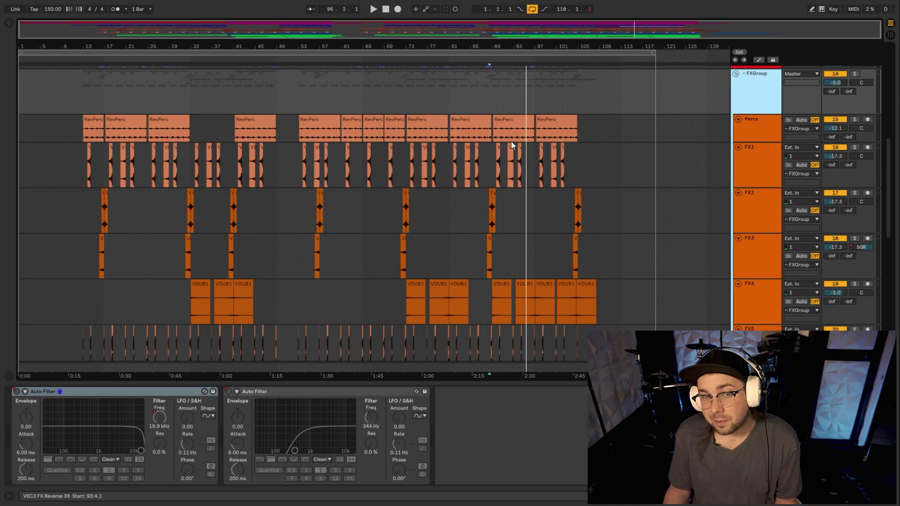
Step: Select the RevPerc clip at bar 81, solo Percs, and play it from bar 81 twice
click(466, 125)
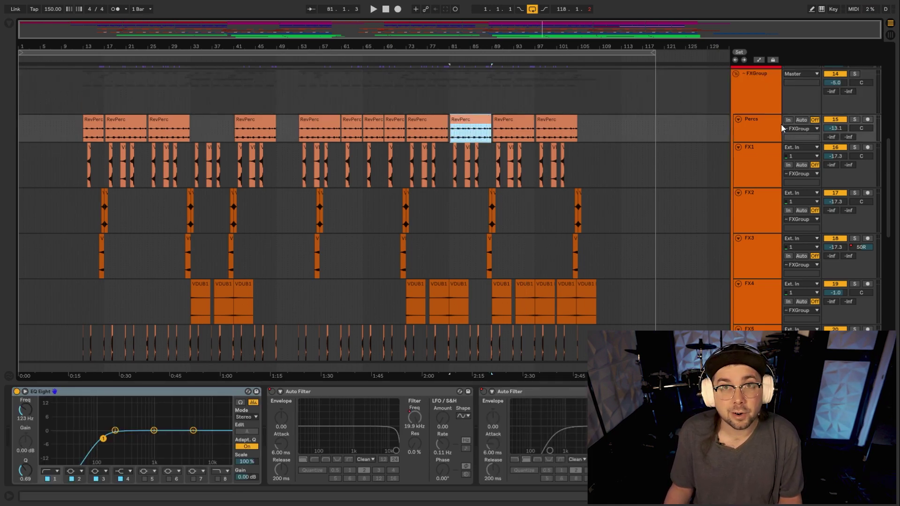
click(855, 120)
key(space)
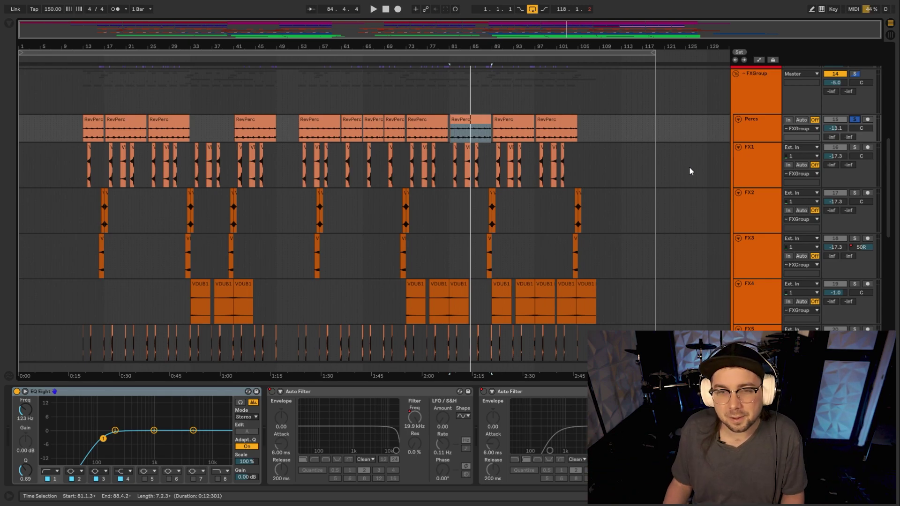
scroll(679, 168, up, 1)
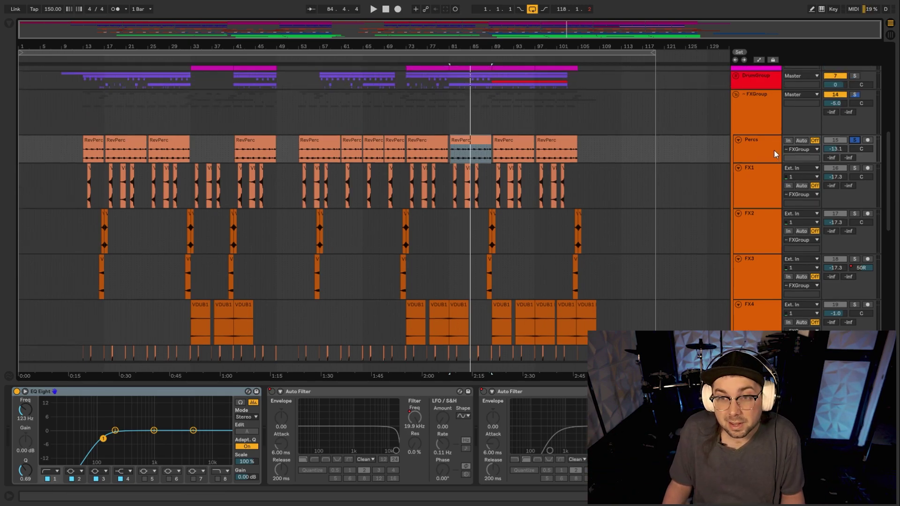
scroll(773, 150, up, 2)
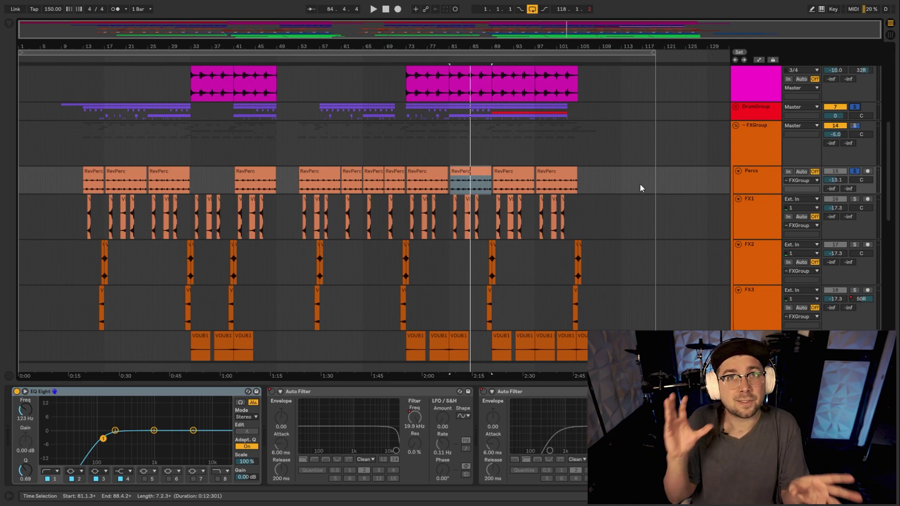
scroll(639, 168, down, 1)
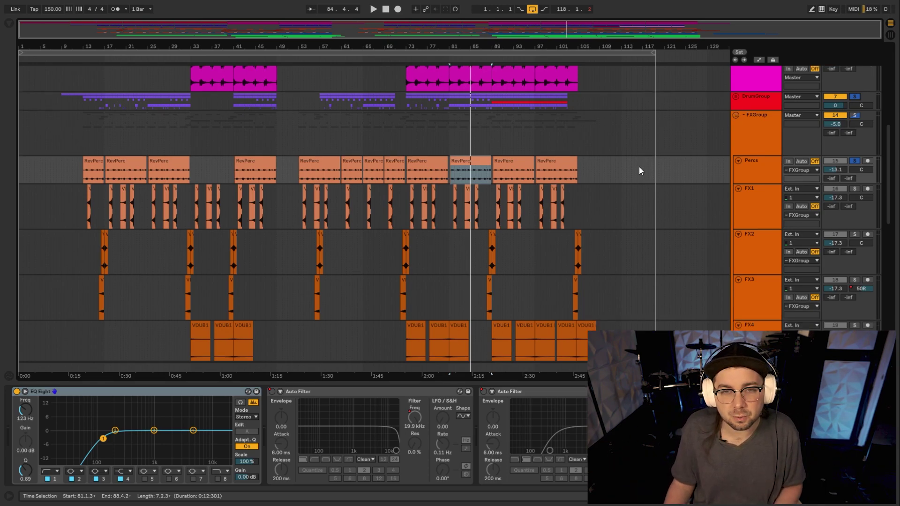
key(space)
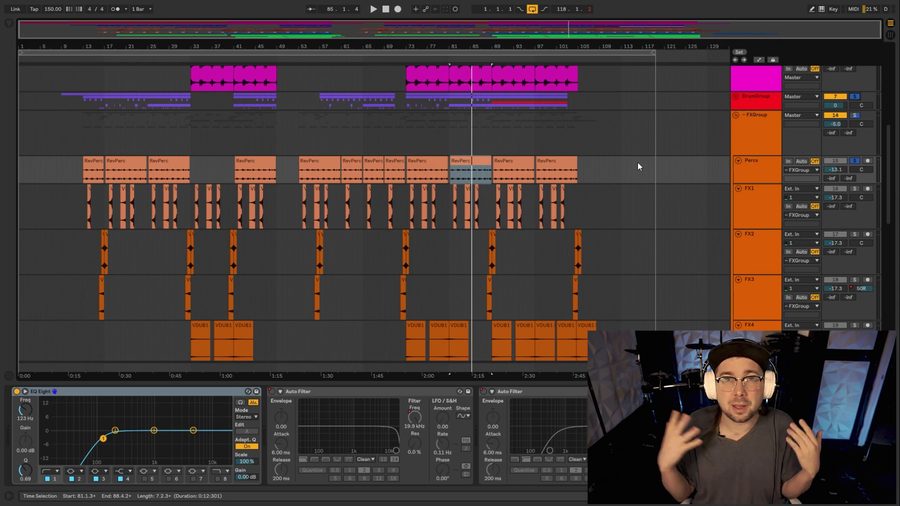
scroll(637, 162, down, 3)
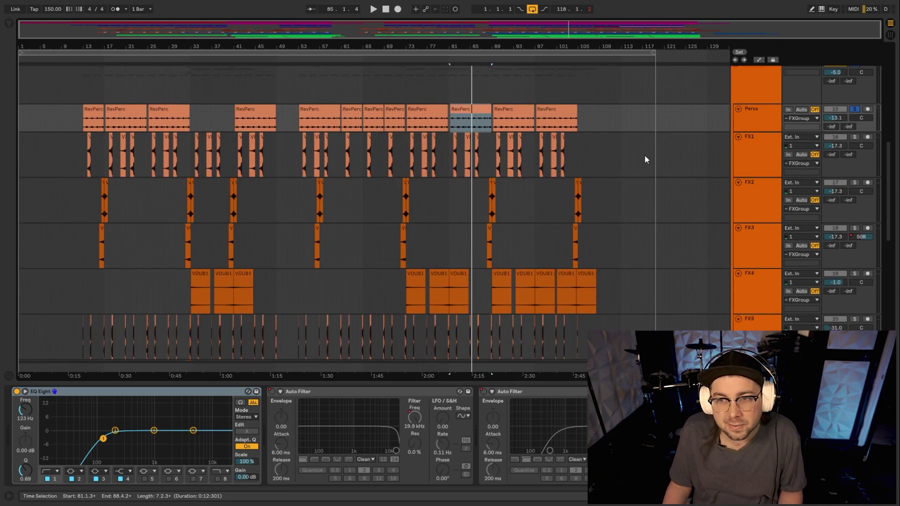
scroll(645, 156, up, 1)
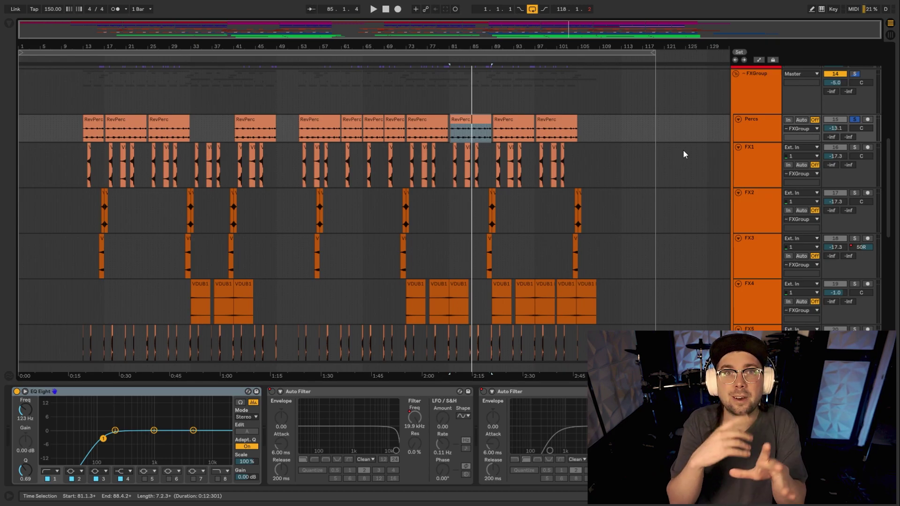
scroll(682, 154, down, 3)
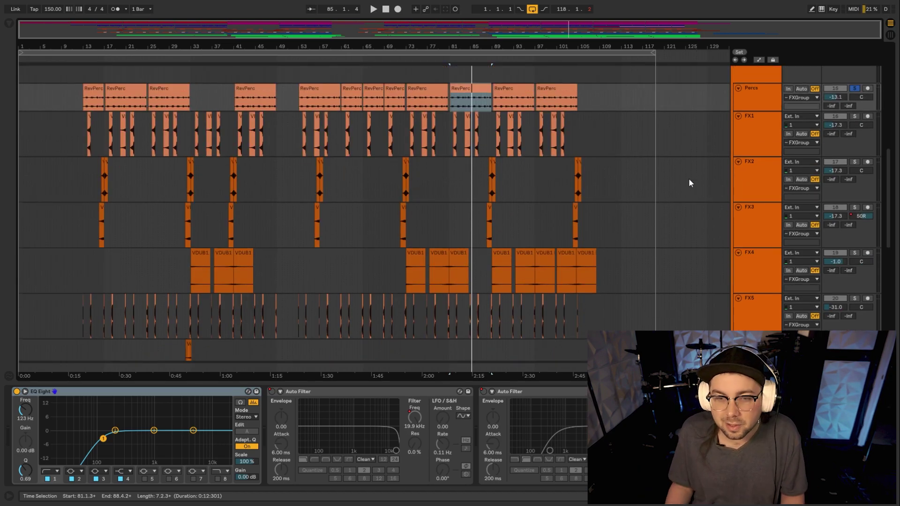
scroll(689, 179, down, 5)
scroll(689, 183, up, 4)
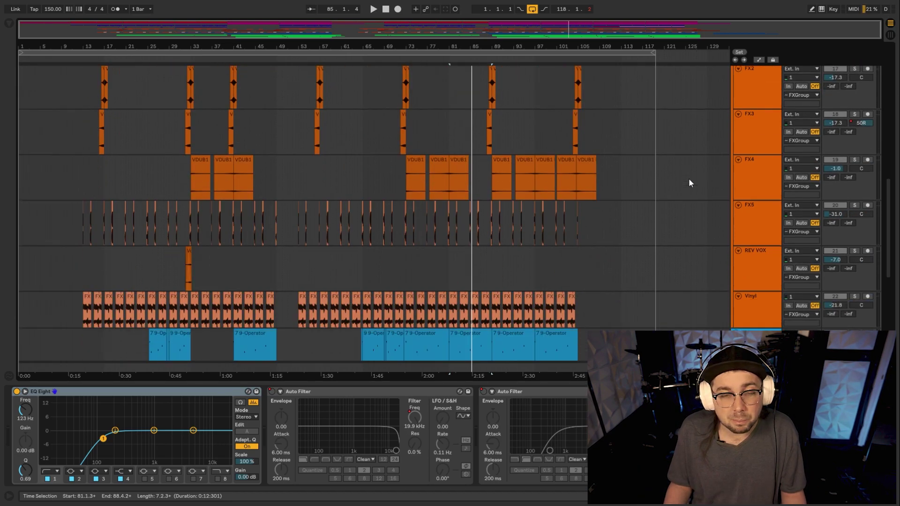
scroll(689, 183, up, 2)
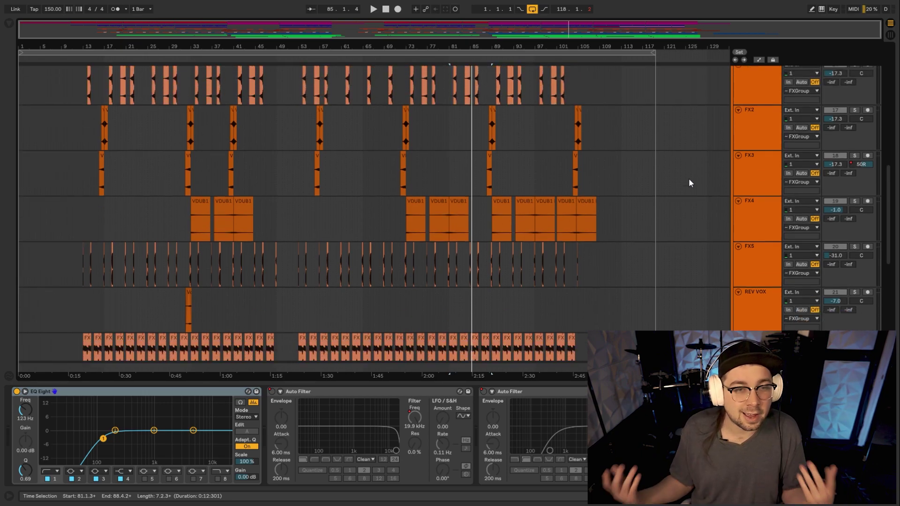
Step: Solo FX4 and play its VDUB1 clips from bar 81, then from bar 95
scroll(684, 159, down, 3)
click(454, 138)
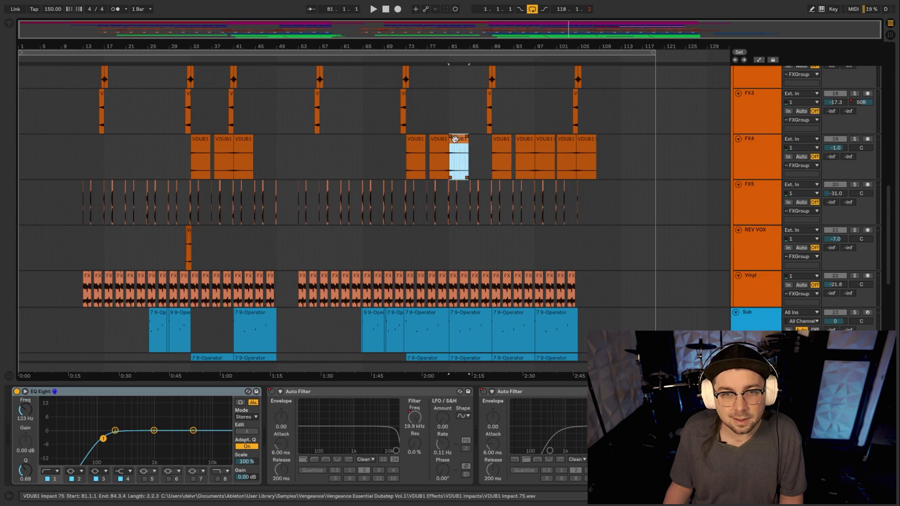
click(459, 179)
key(space)
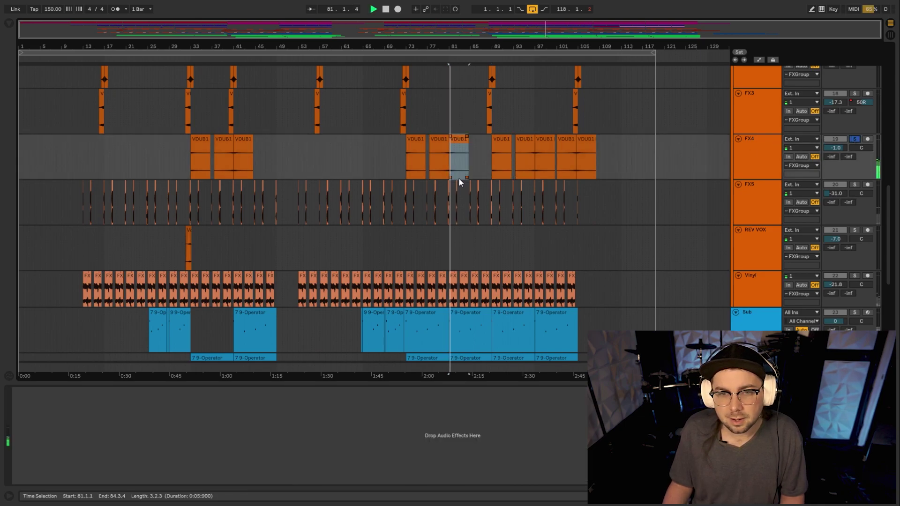
click(500, 160)
key(space)
click(527, 163)
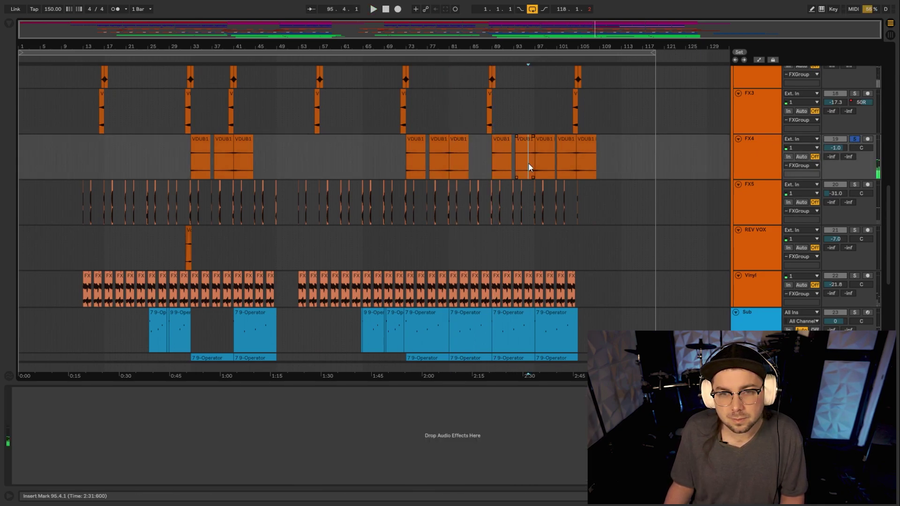
key(space)
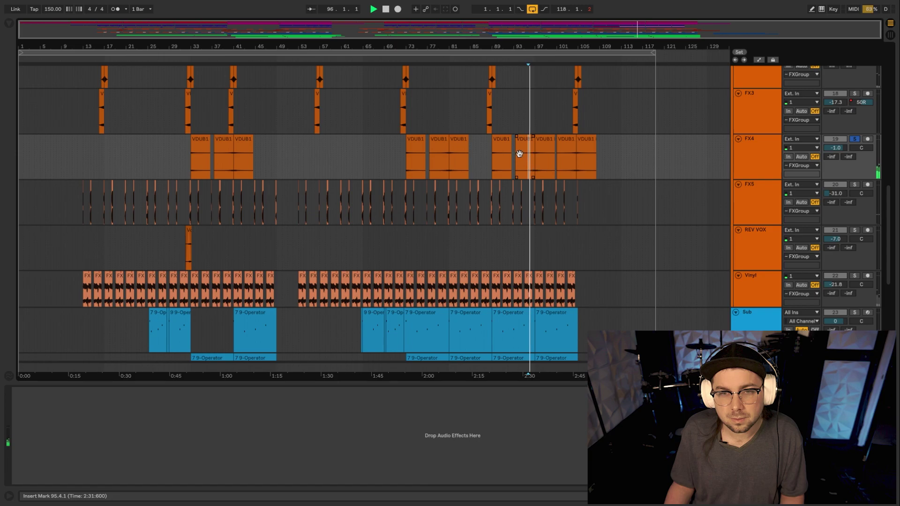
Step: Select the clip at bar 88, solo its track, play the FX2 part, then stop
click(489, 95)
click(855, 93)
key(space)
key(space)
scroll(679, 140, up, 2)
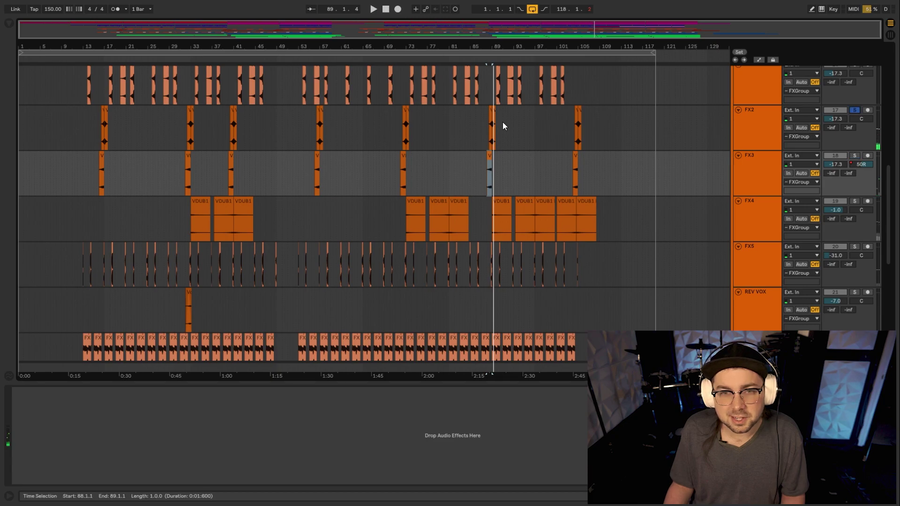
key(space)
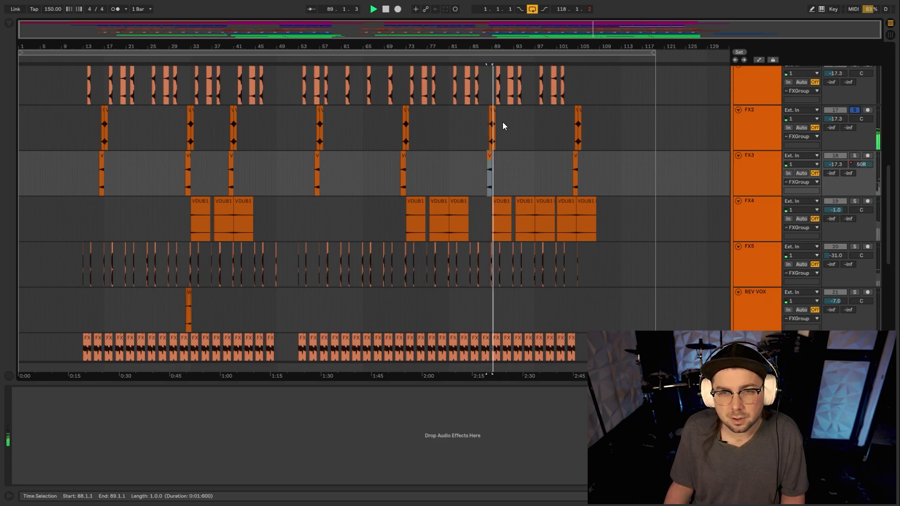
key(space)
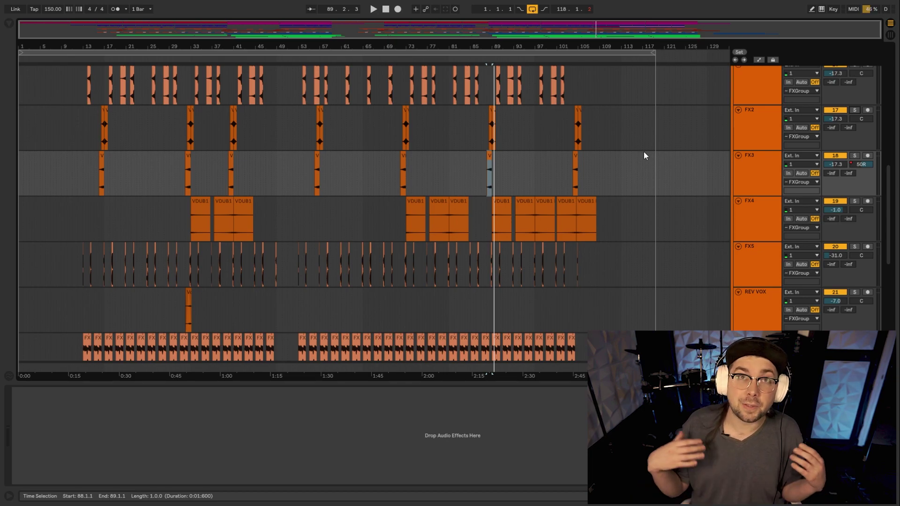
scroll(656, 157, down, 3)
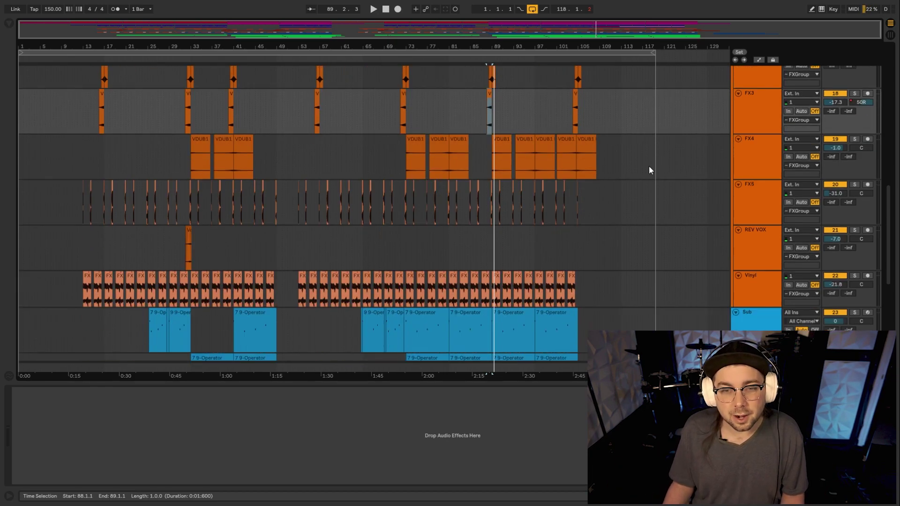
scroll(649, 165, down, 2)
Step: Select the Vinyl clip at bar 89, solo the Vinyl track and play it
click(493, 235)
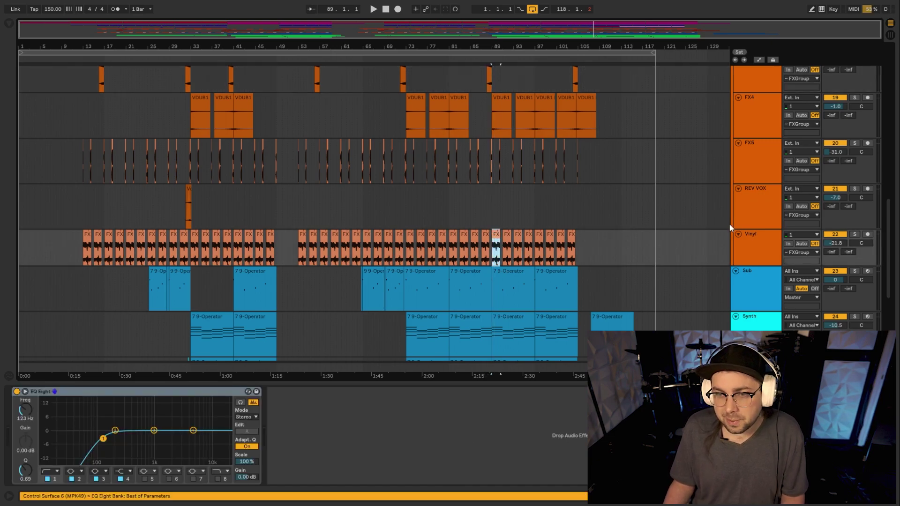
click(853, 235)
key(space)
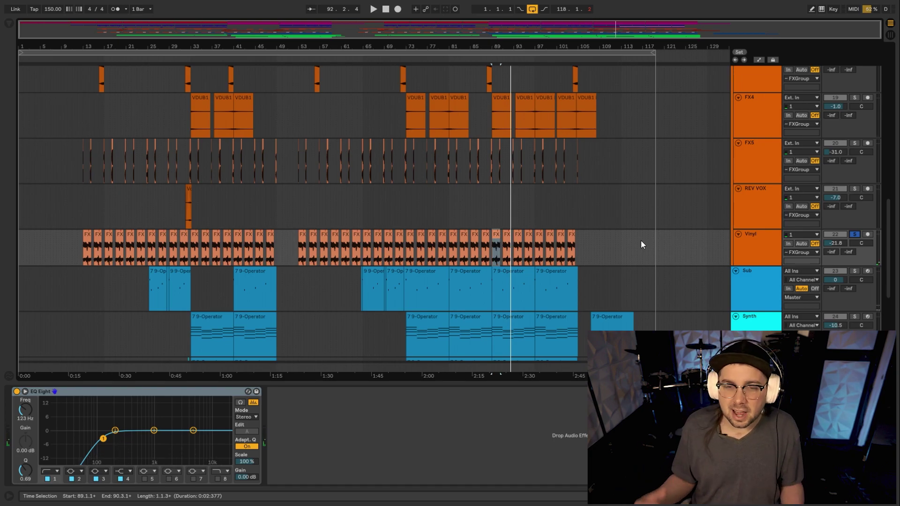
scroll(640, 241, down, 5)
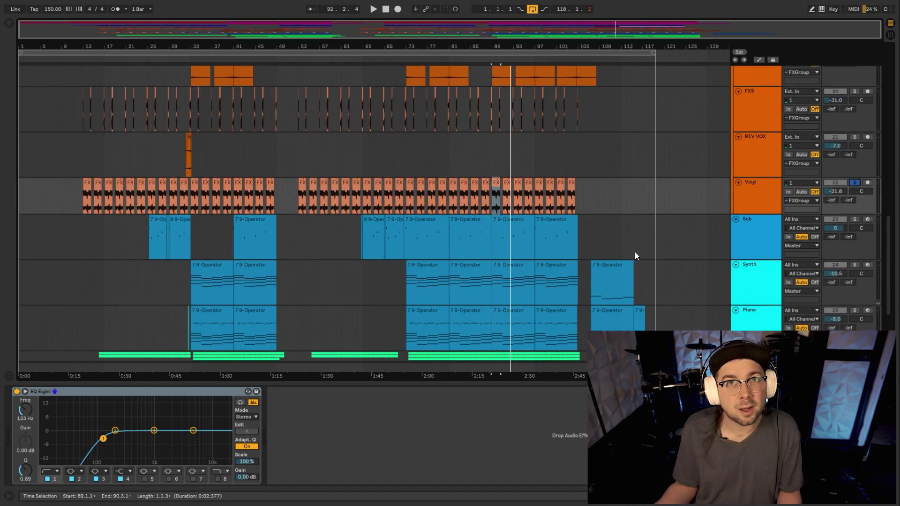
scroll(635, 256, down, 3)
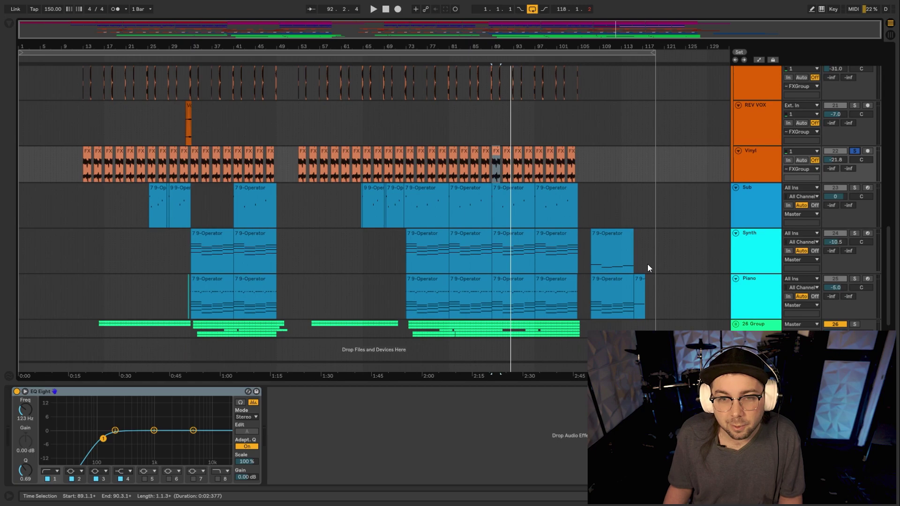
Step: Fold the FXGroup away and solo the Sub track
scroll(727, 217, up, 20)
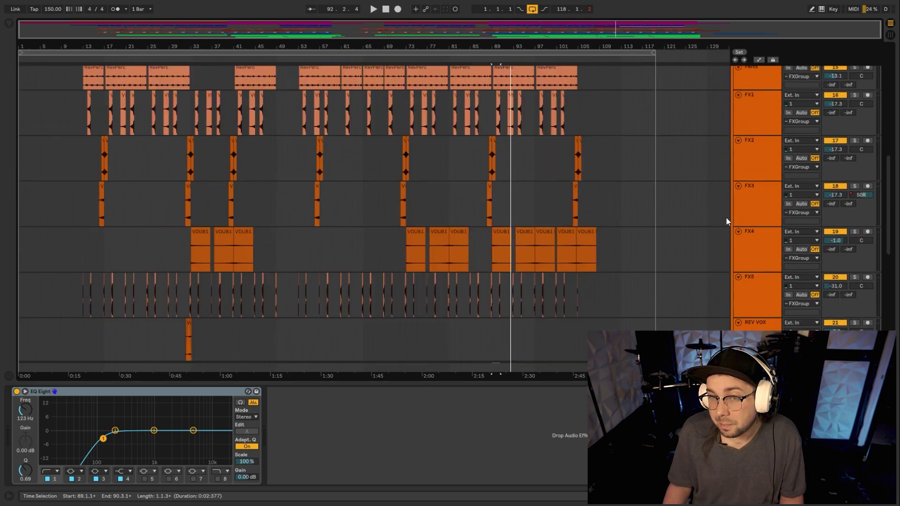
click(735, 84)
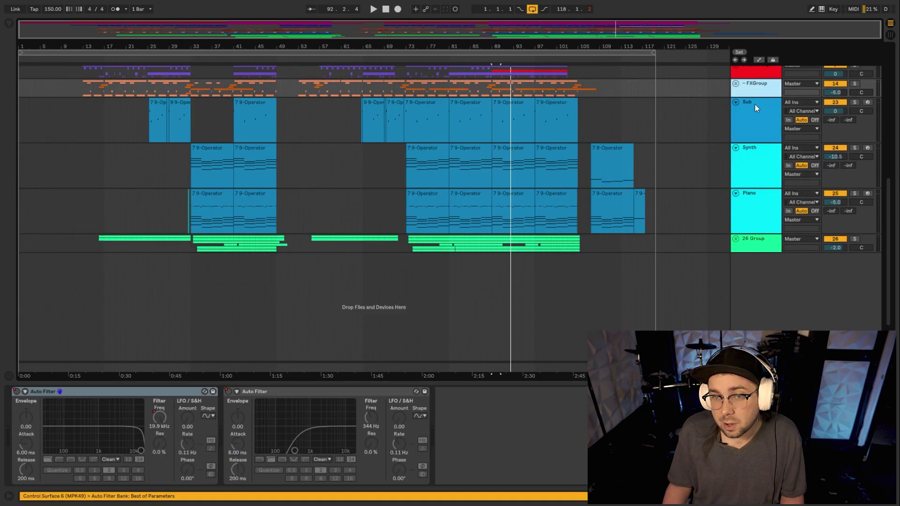
click(854, 102)
Step: Play Sub's Operator clip from bar 73 and show the Sub track's full effect chain
scroll(631, 202, up, 15)
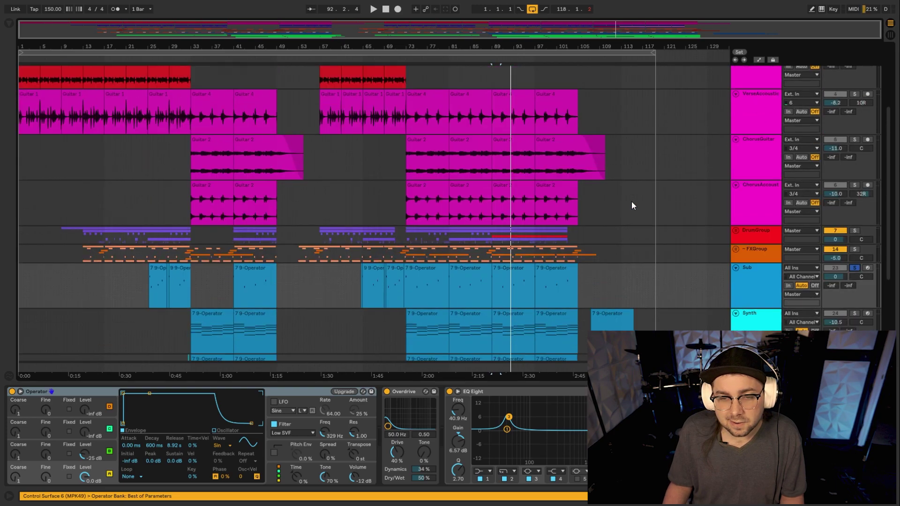
scroll(605, 221, down, 6)
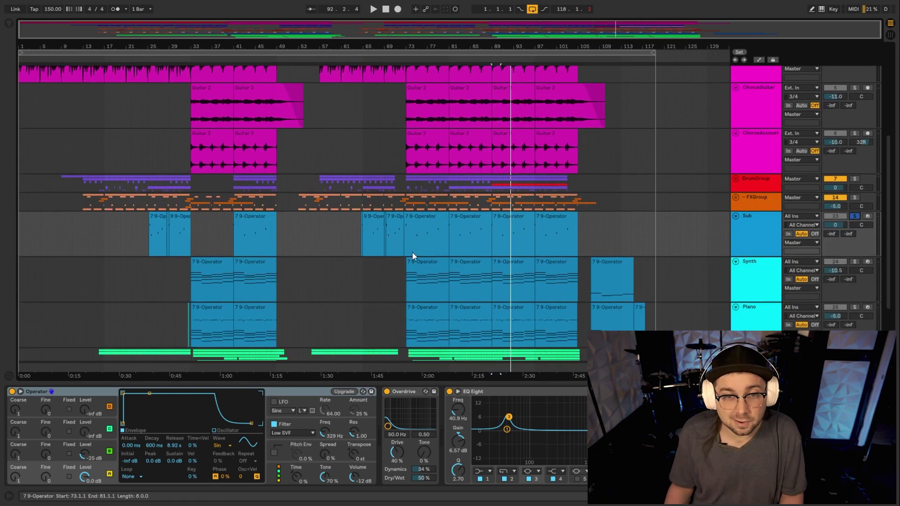
click(425, 219)
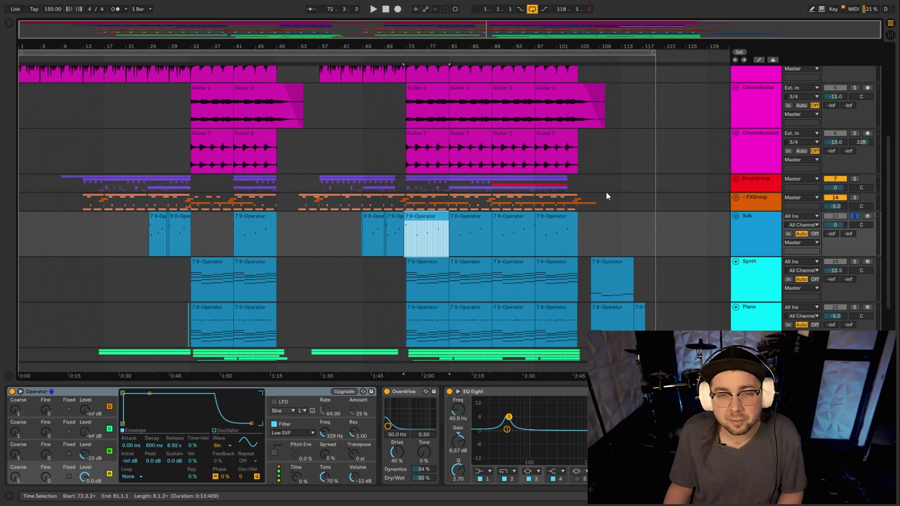
key(space)
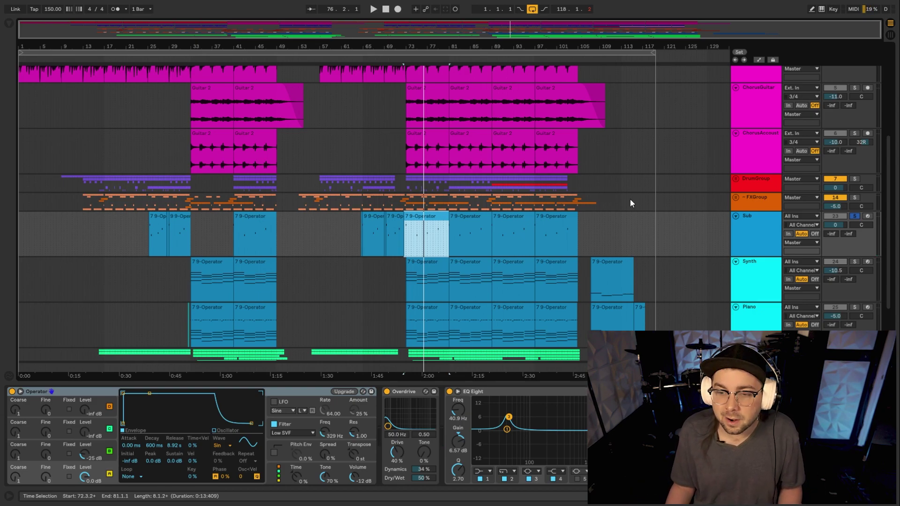
click(703, 394)
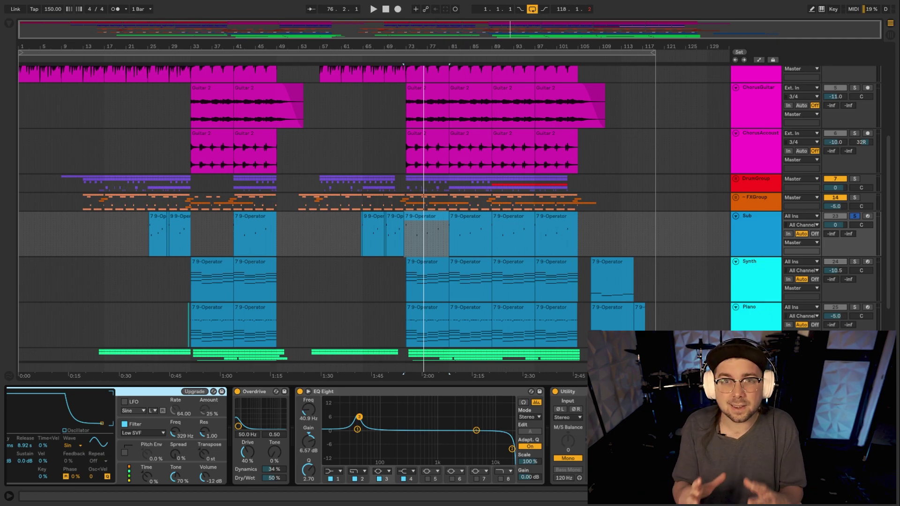
click(761, 222)
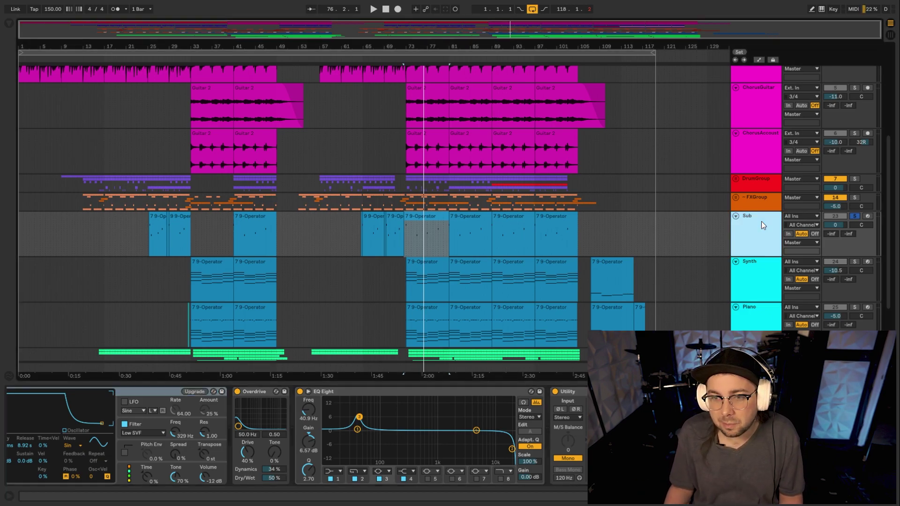
Step: Solo DrumGroup, FXGroup and Sub together and play them back
shift+click(752, 181)
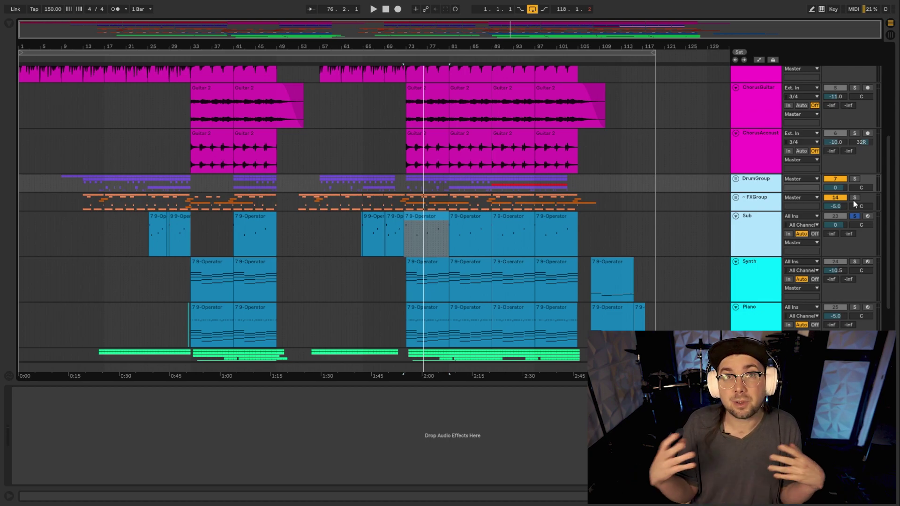
click(855, 178)
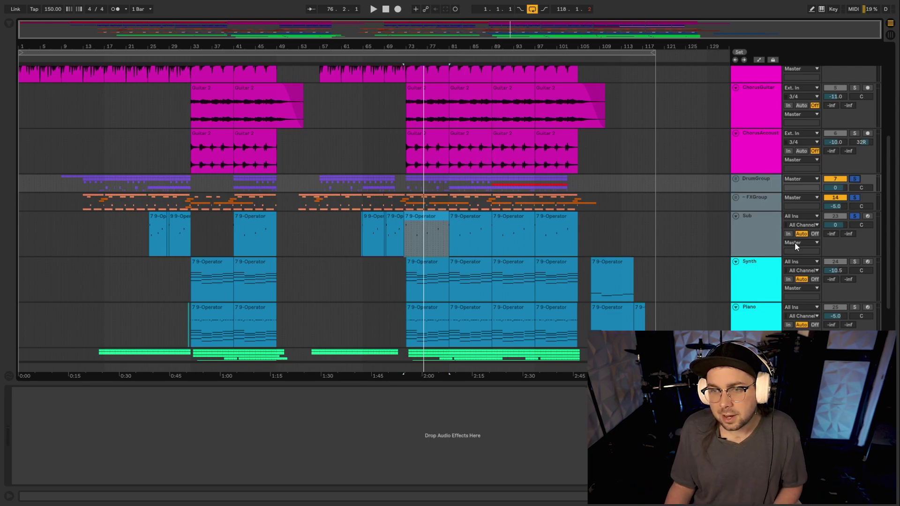
key(space)
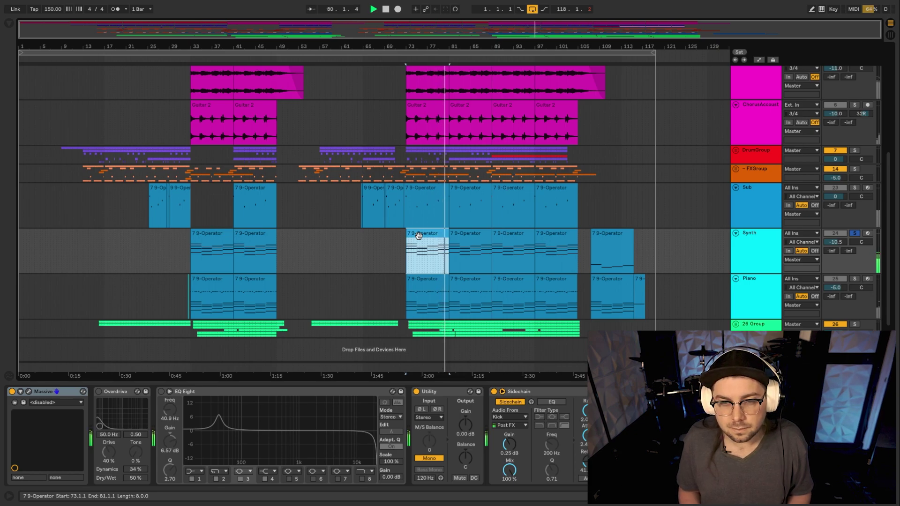
Step: Unsolo the Synth track and select the Piano clip at bars 73–77
click(854, 233)
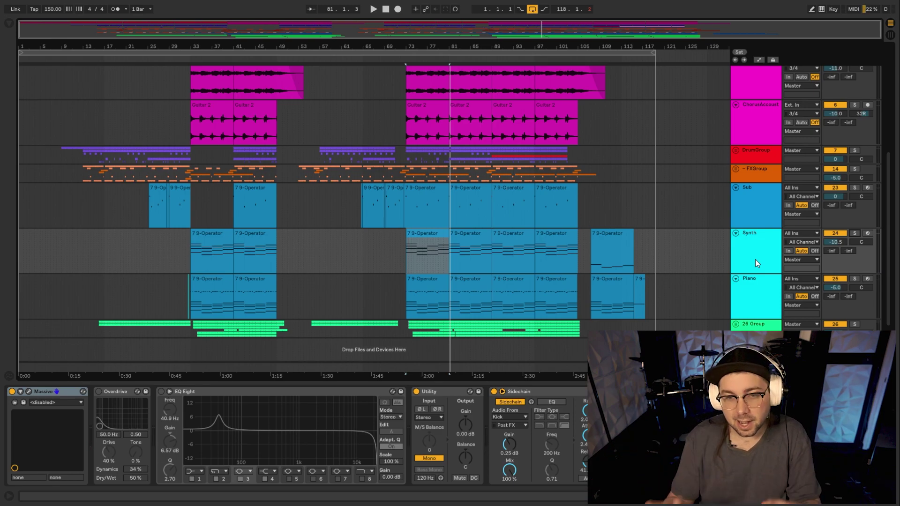
click(774, 311)
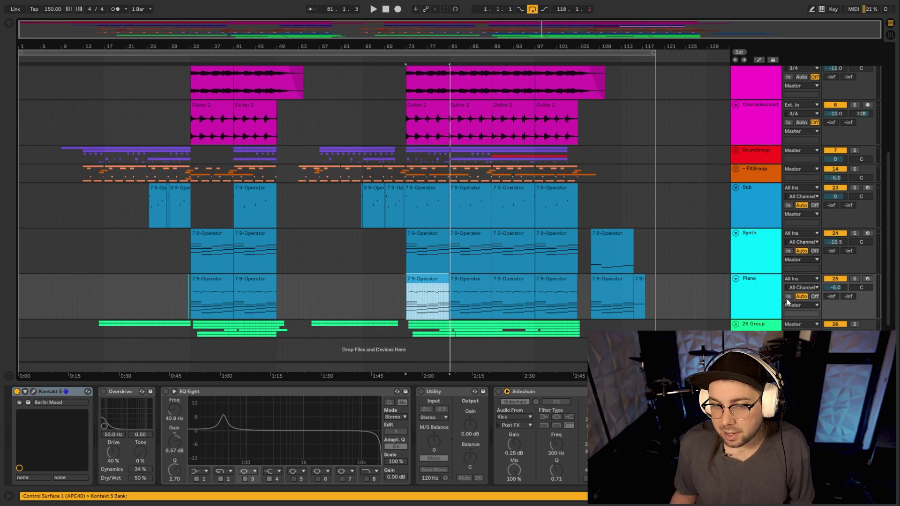
Step: Solo Piano and play it from its bar-73 clip, then unsolo it and select 26 Group
click(756, 281)
click(854, 278)
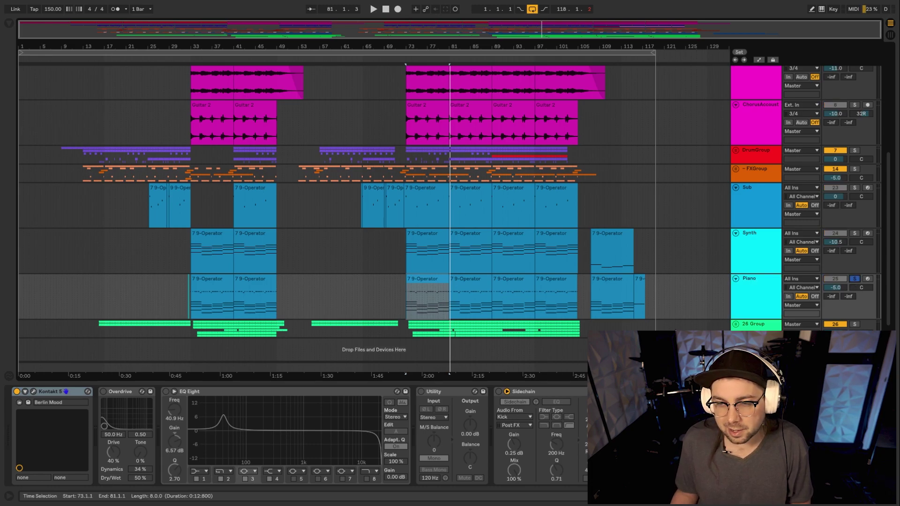
click(414, 276)
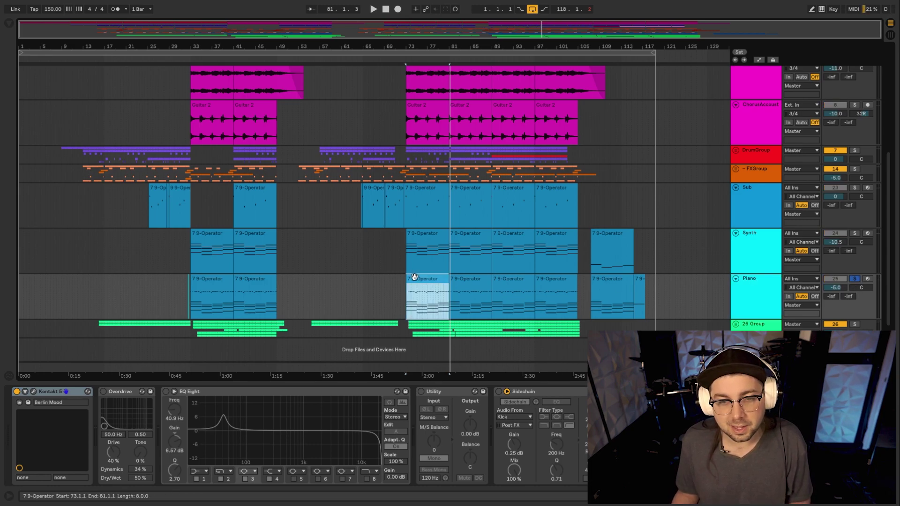
key(space)
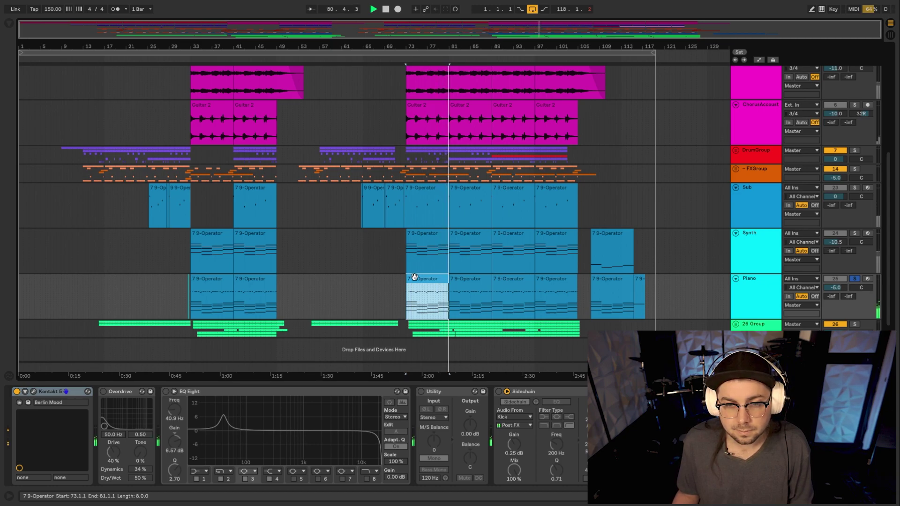
click(857, 278)
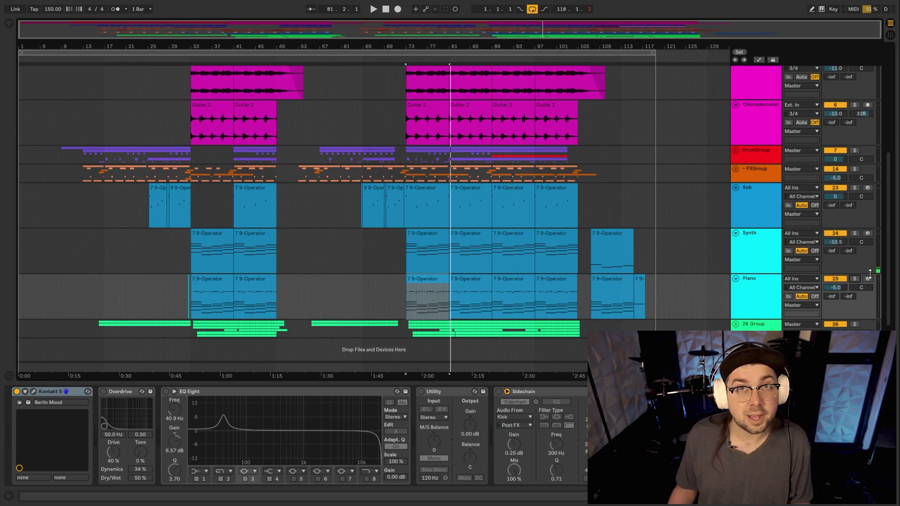
click(746, 328)
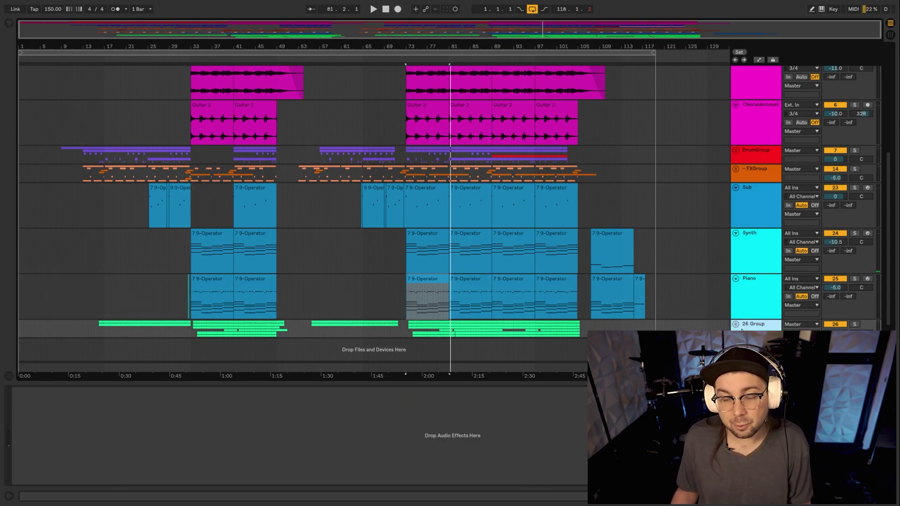
Step: Expand the 26 Group to reveal its vocal tracks
click(736, 324)
scroll(686, 329, down, 8)
scroll(686, 330, down, 4)
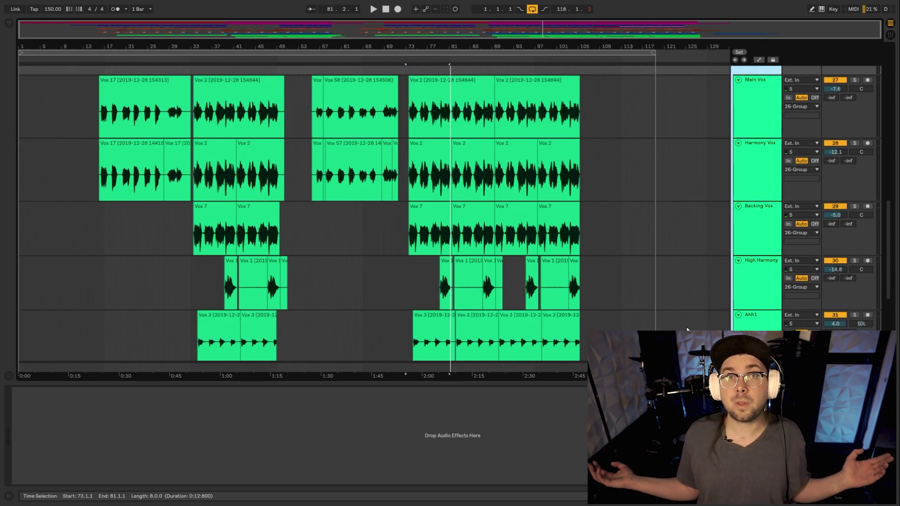
scroll(684, 286, up, 1)
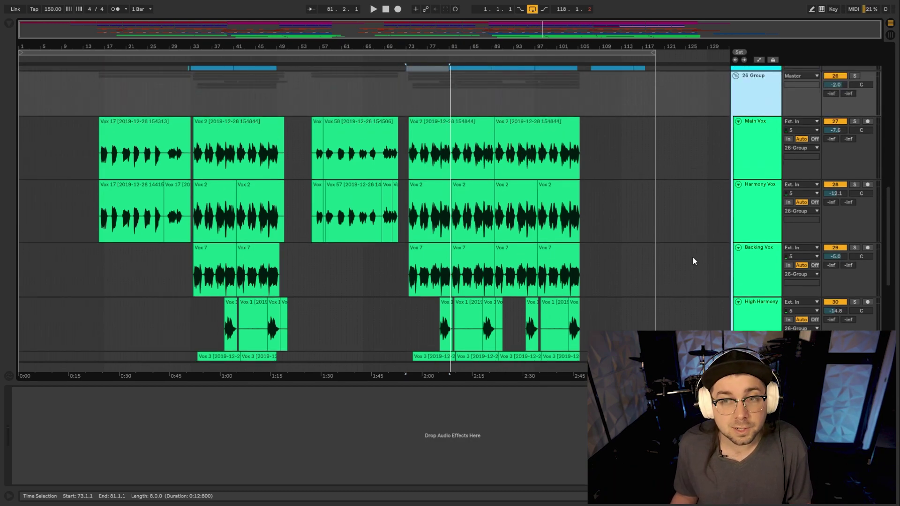
Step: Solo Main Vox and play it from its bar-73 clip, then select Harmony Vox
click(750, 166)
click(854, 121)
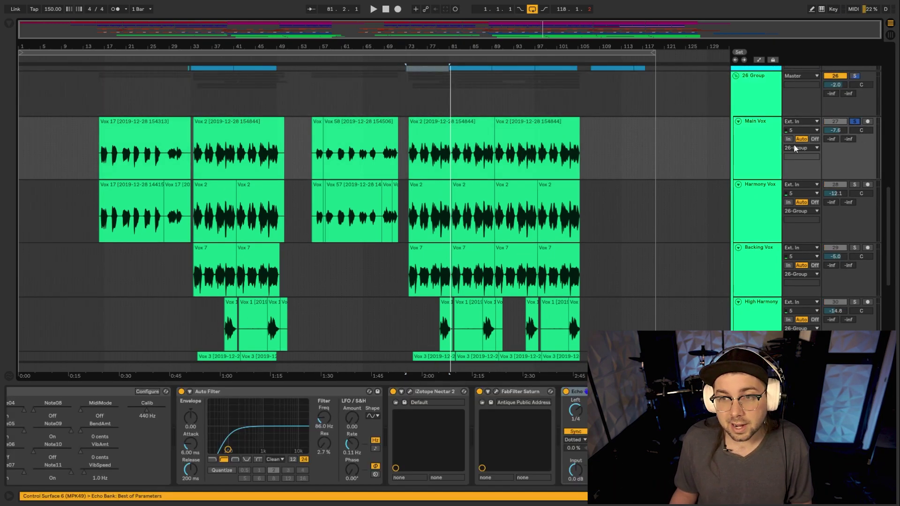
click(316, 161)
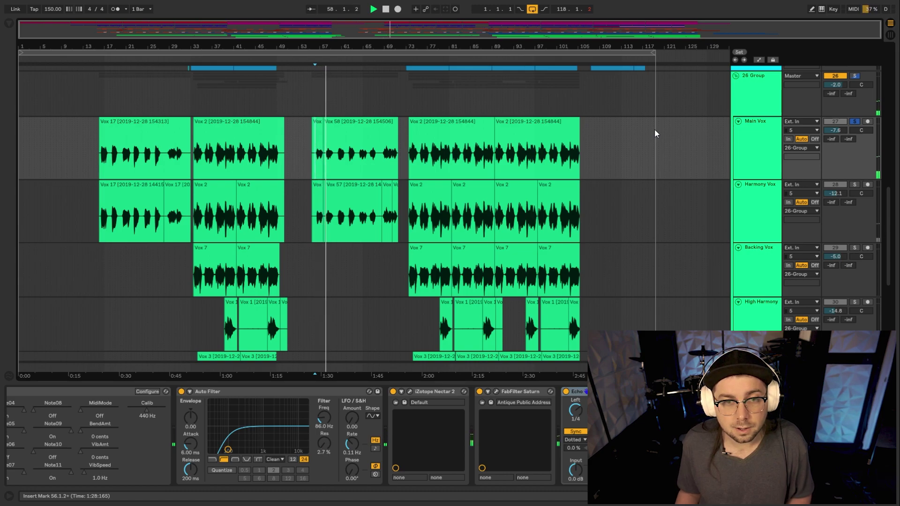
click(417, 151)
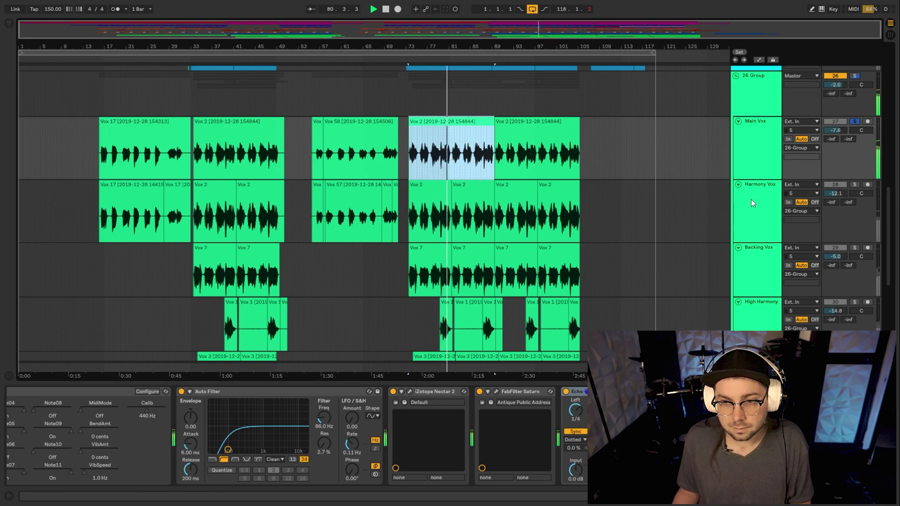
click(738, 216)
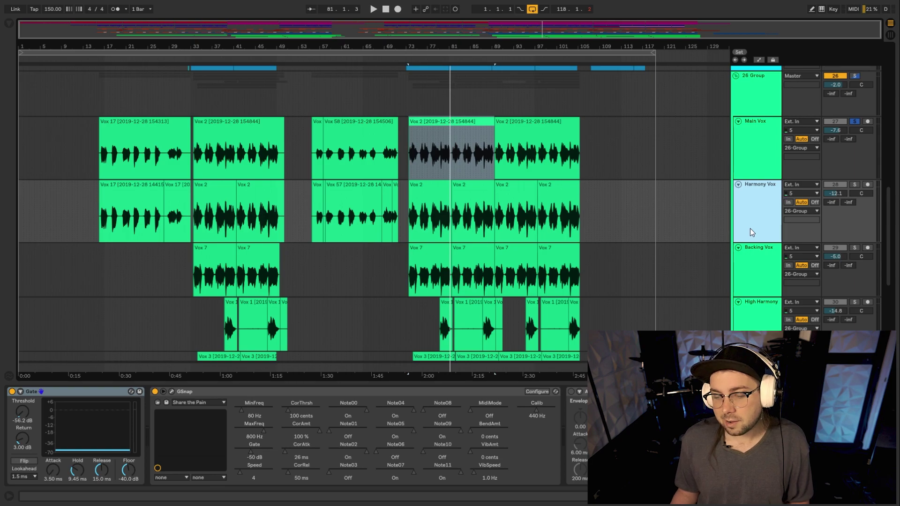
Step: Solo Harmony Vox, play it from bar 73, then show Backing Vox's Gate and GSnap chain
click(712, 280)
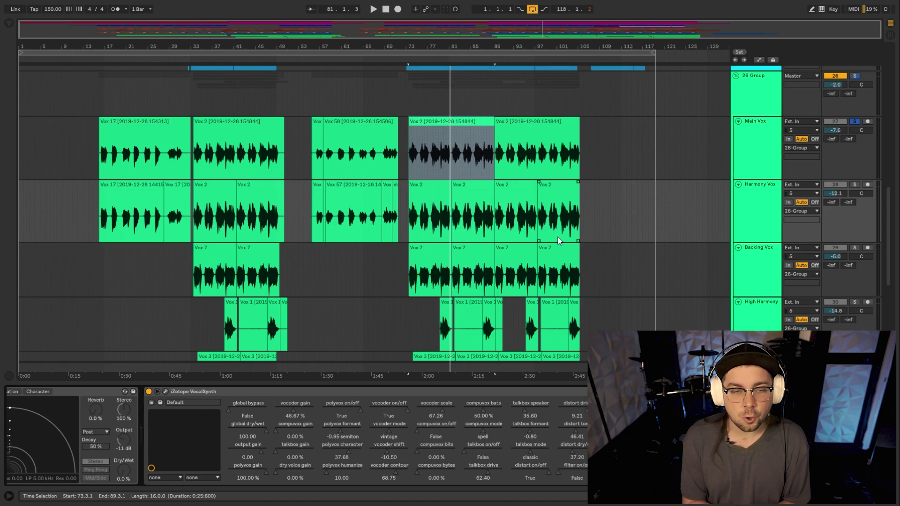
click(853, 183)
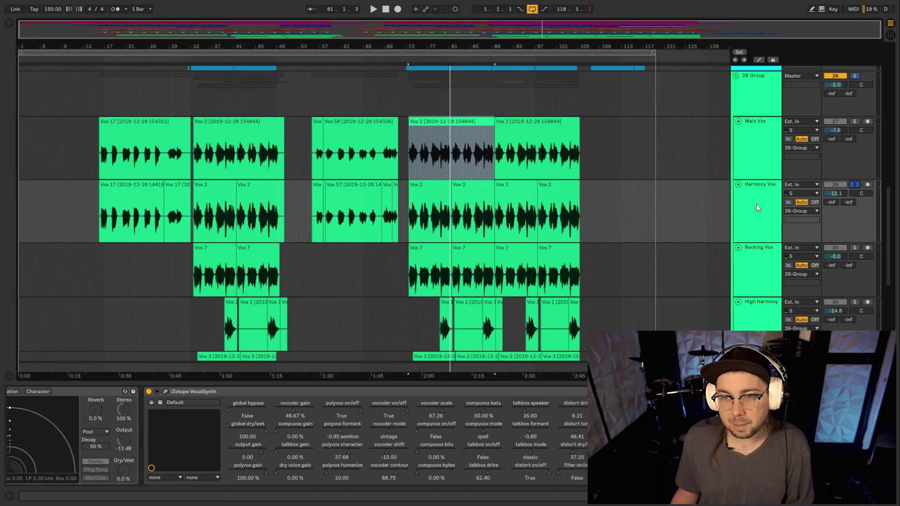
click(755, 204)
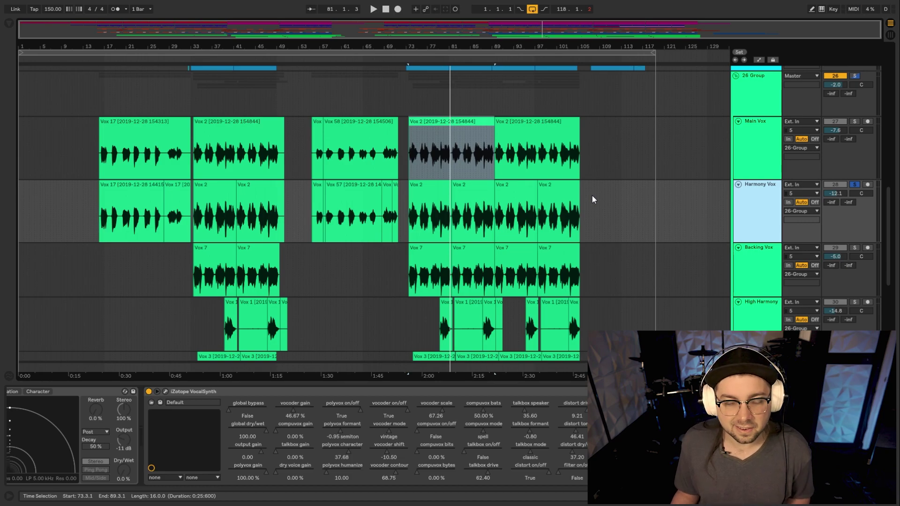
key(space)
key(space)
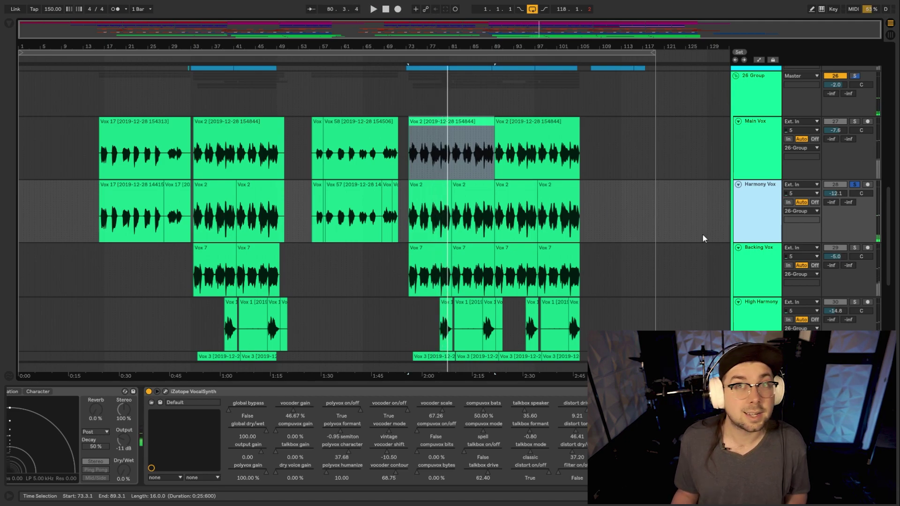
click(745, 257)
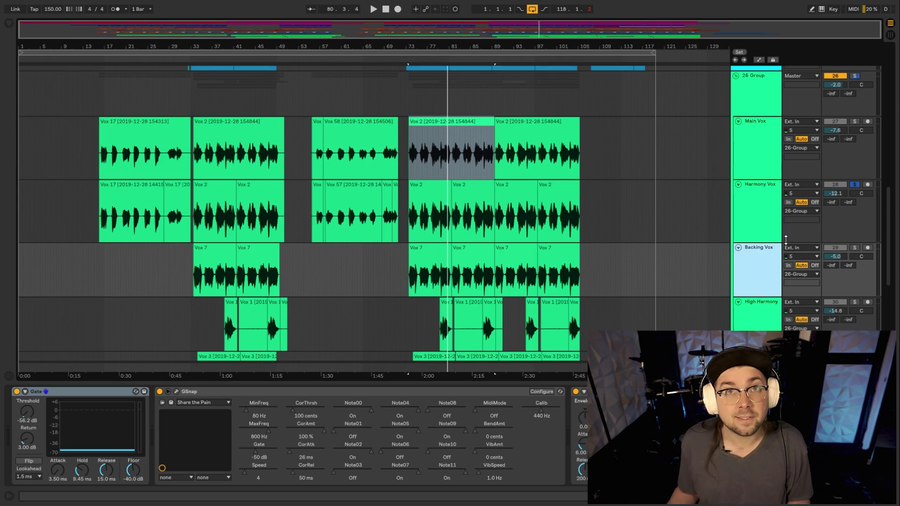
Step: Solo Backing Vox and play bars 73–81 of its clip
click(855, 247)
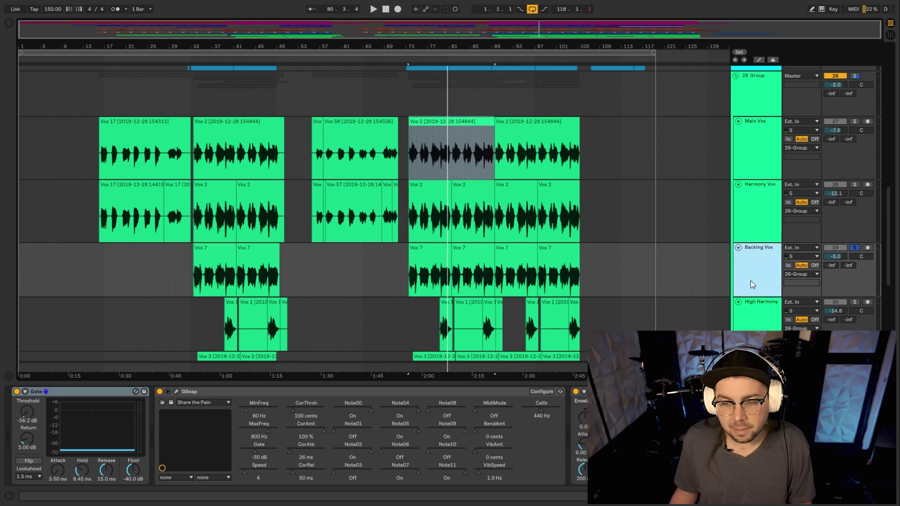
scroll(649, 237, down, 2)
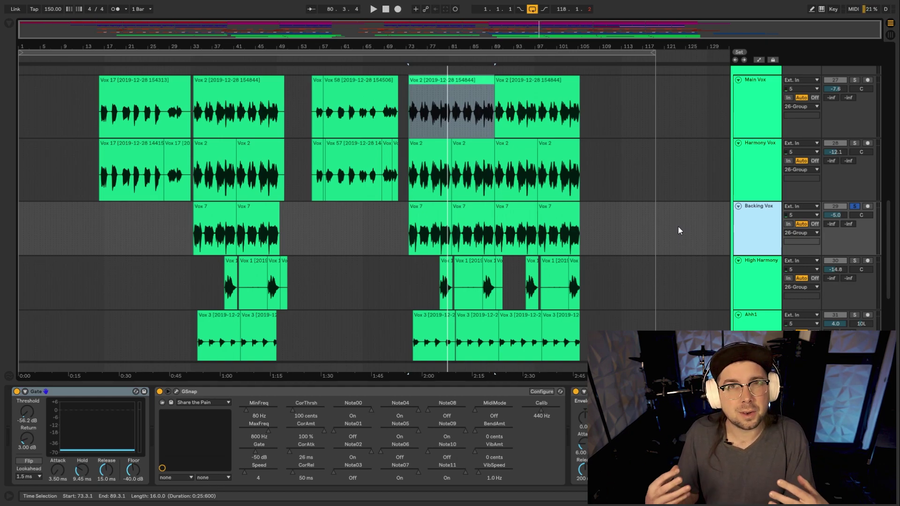
drag(409, 230, 450, 229)
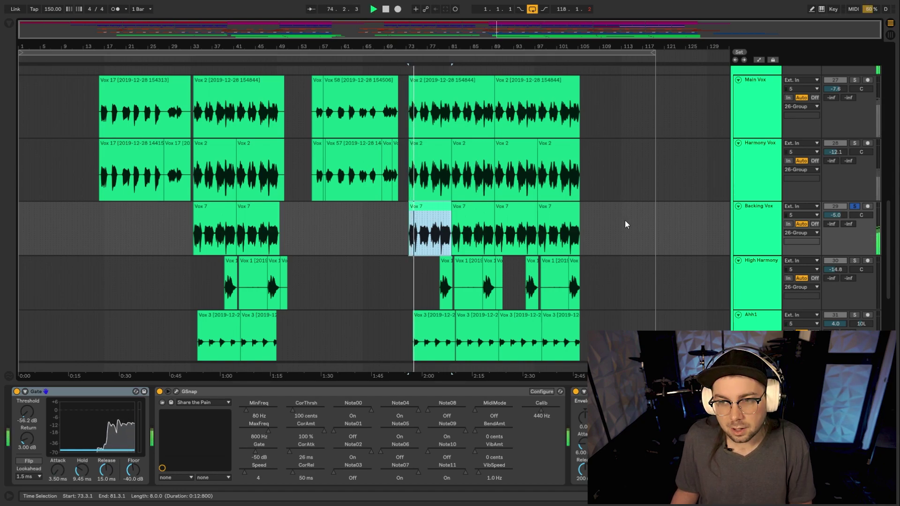
scroll(633, 243, down, 1)
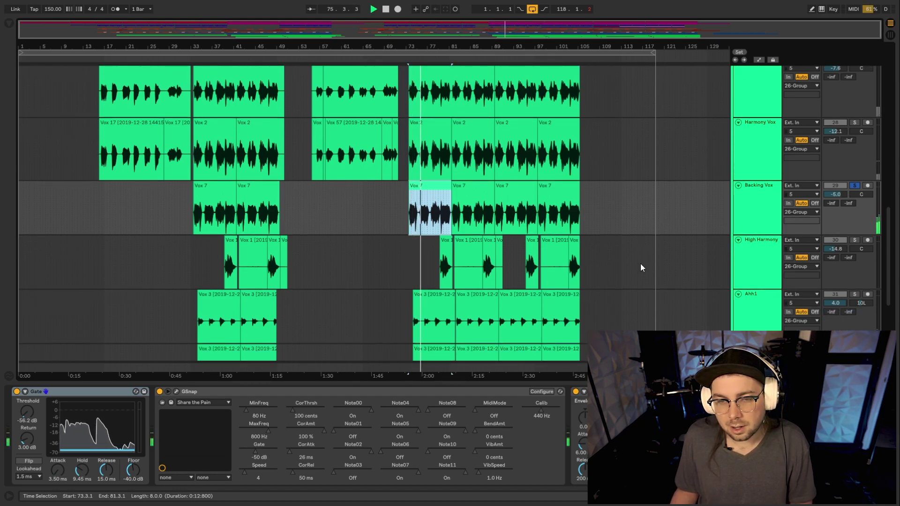
scroll(641, 264, down, 1)
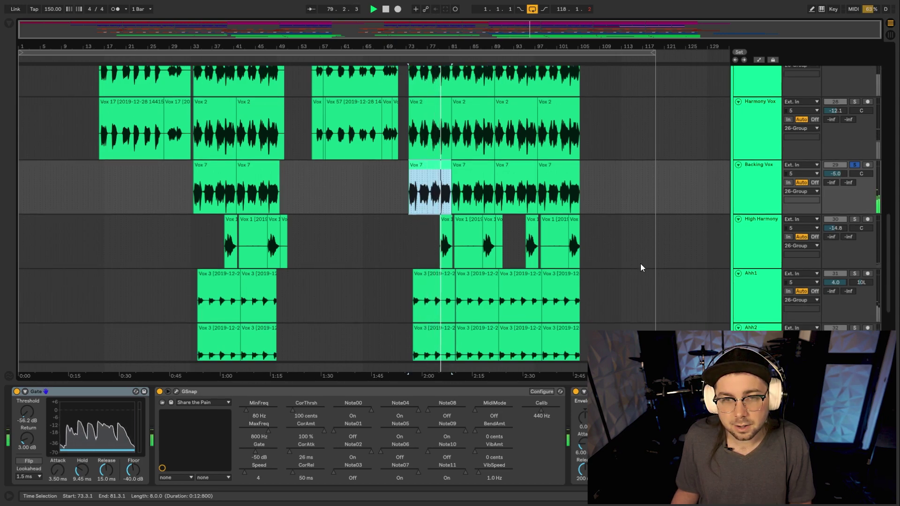
Step: Stop playback and solo High Harmony in place of Backing Vox
click(444, 220)
key(space)
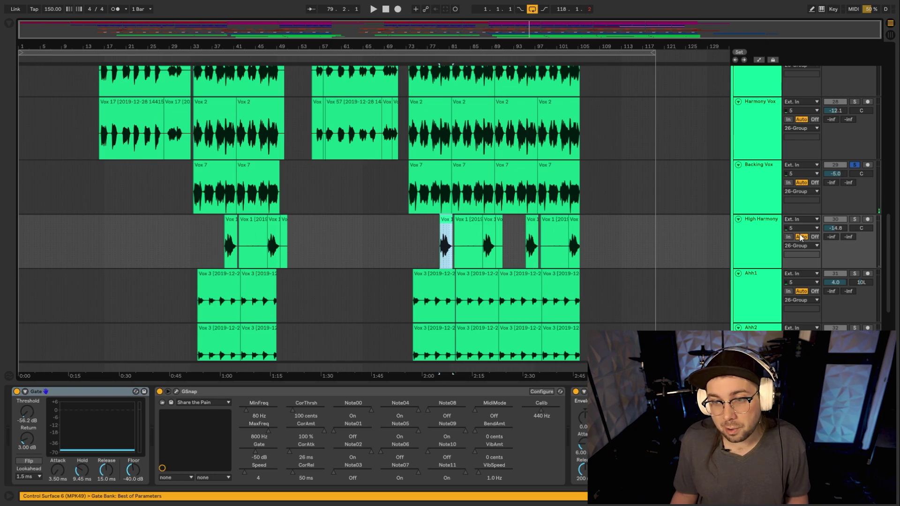
click(854, 219)
scroll(637, 246, down, 2)
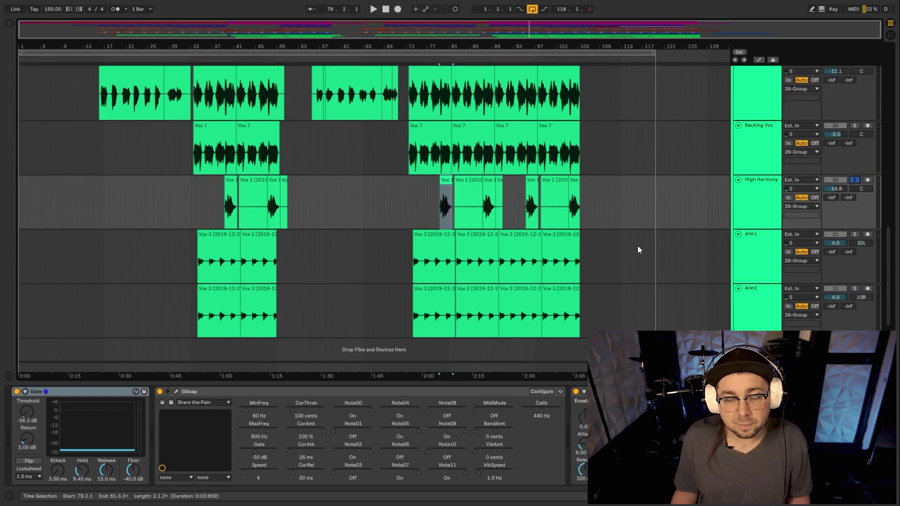
scroll(637, 245, up, 4)
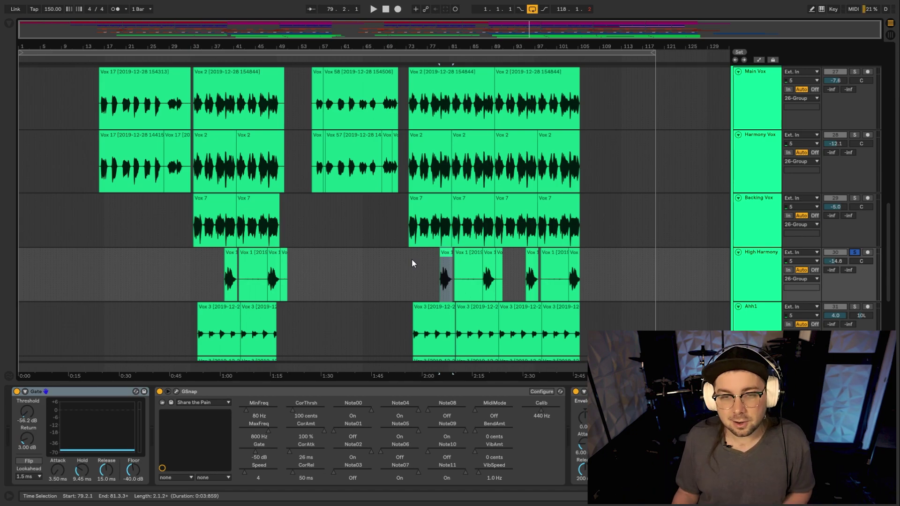
Step: Play the High Harmony part alone from bar 79
key(space)
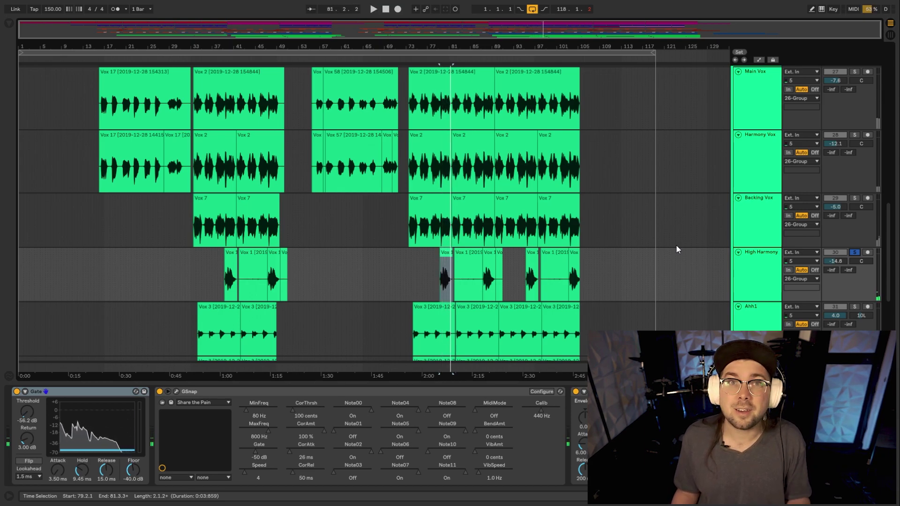
scroll(673, 241, up, 1)
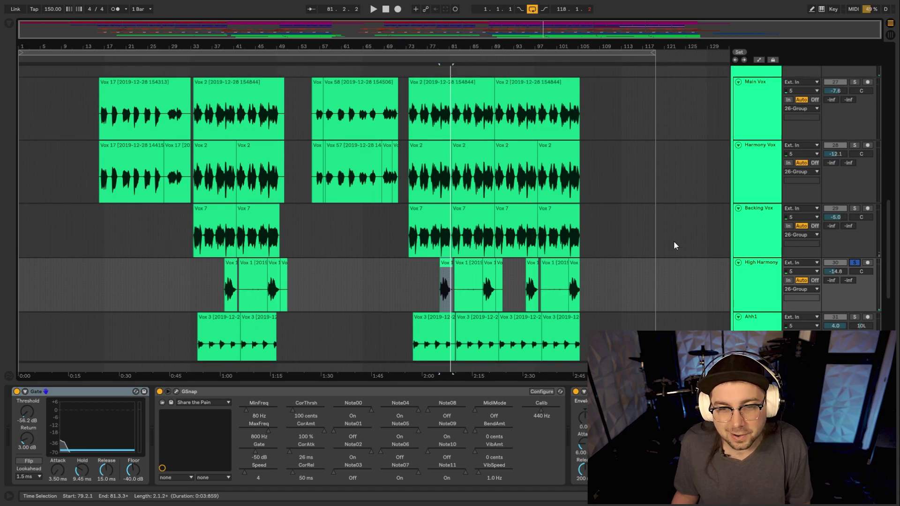
scroll(674, 242, up, 3)
scroll(674, 242, down, 3)
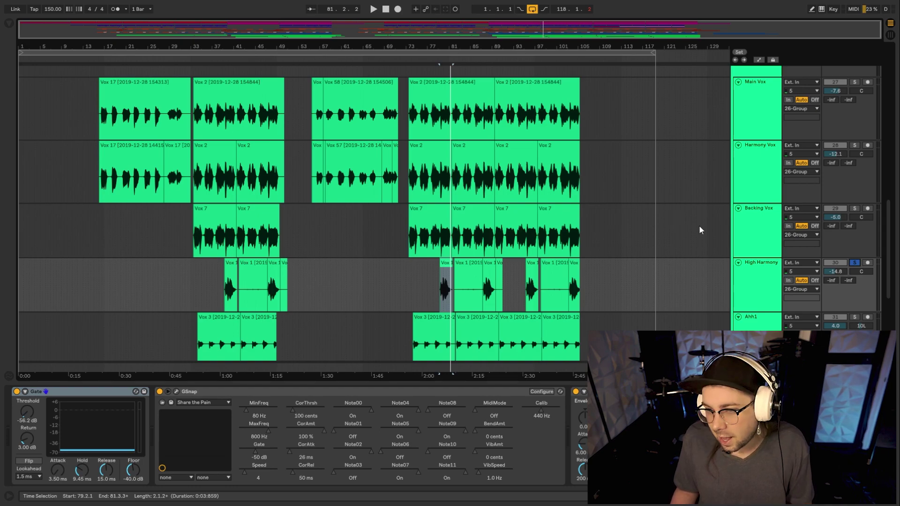
scroll(710, 224, up, 1)
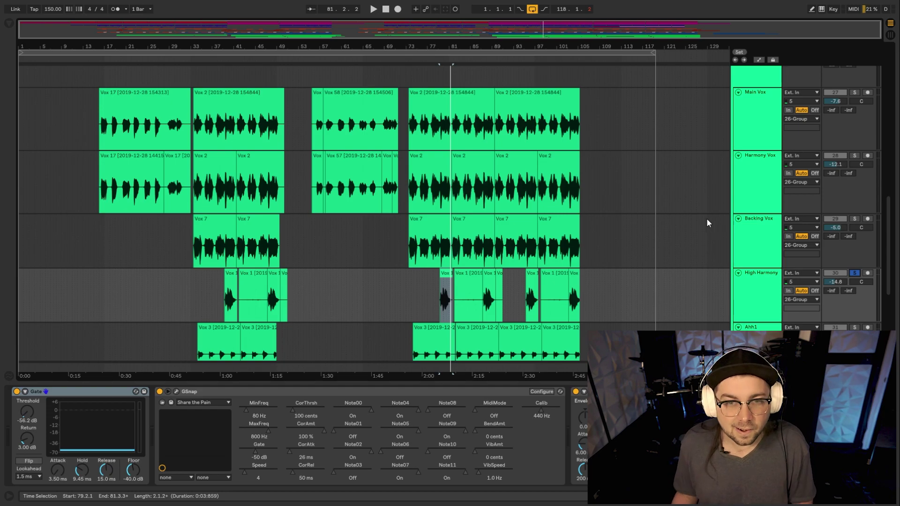
scroll(708, 220, up, 2)
Step: Solo Ahh1 and play it from bar 74
scroll(763, 126, up, 1)
scroll(763, 126, down, 12)
click(738, 272)
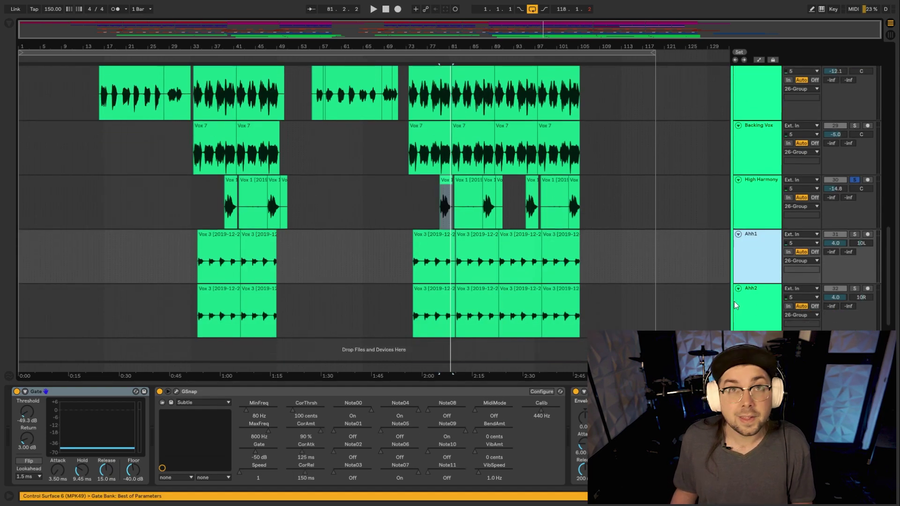
click(855, 236)
click(855, 235)
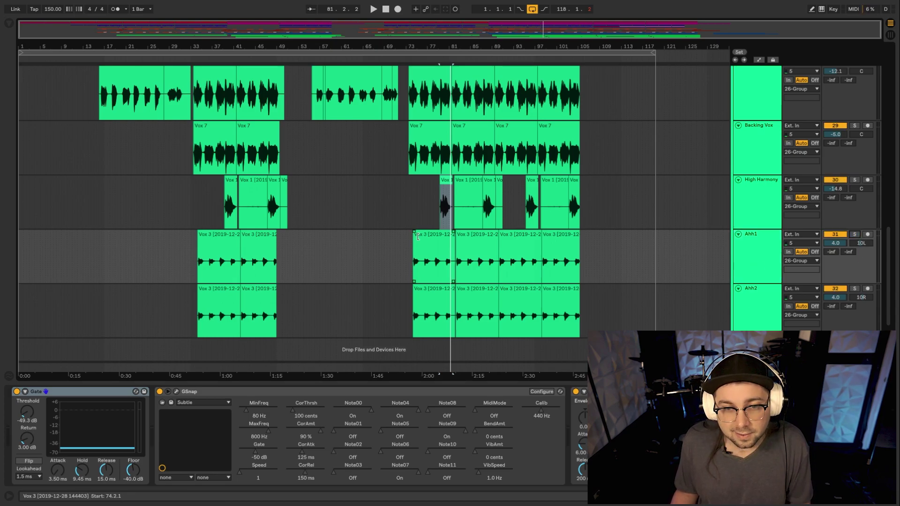
click(433, 260)
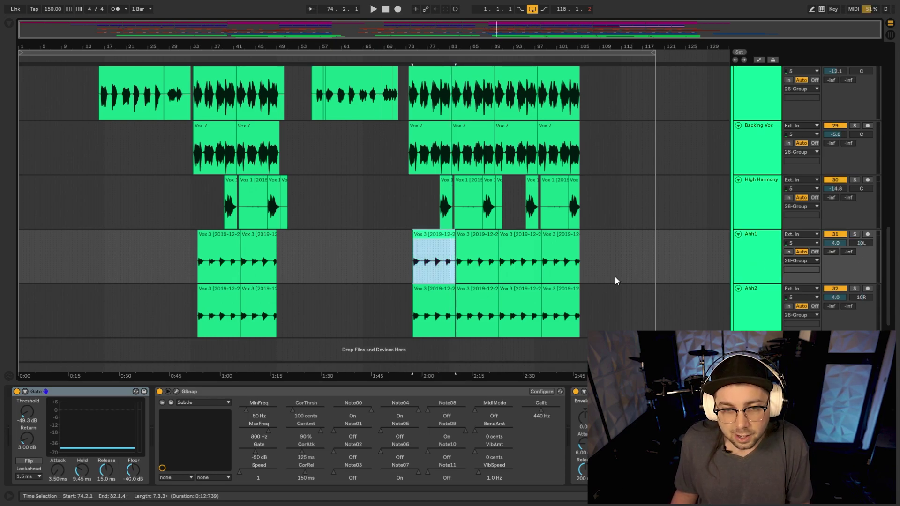
click(705, 237)
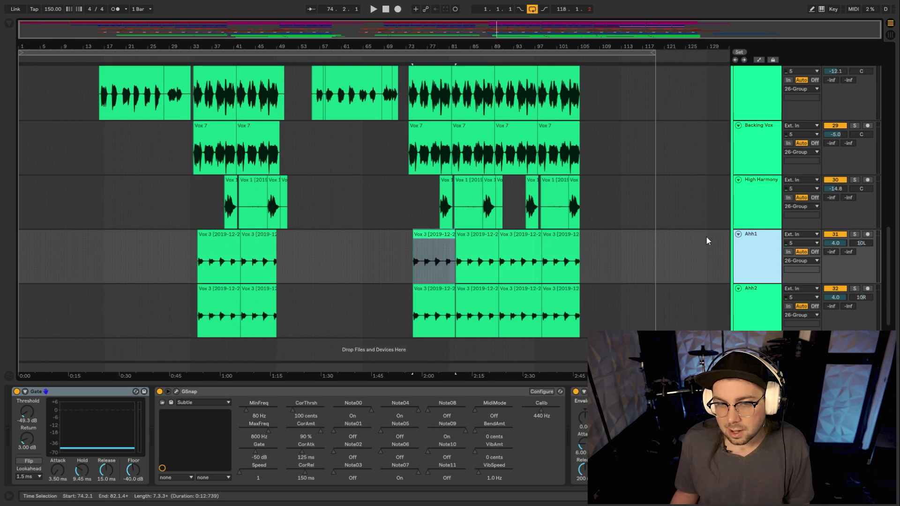
key(s)
key(space)
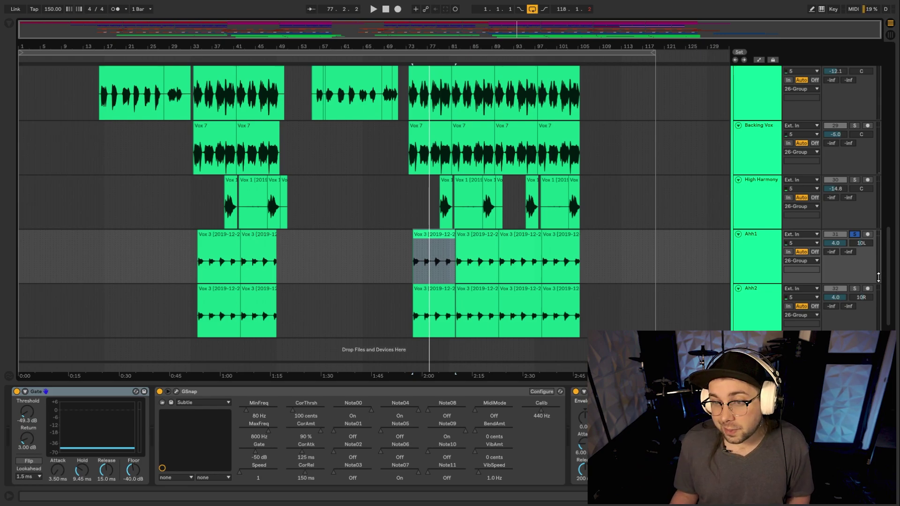
Step: Solo Ahh2 instead and play its part
click(853, 289)
key(space)
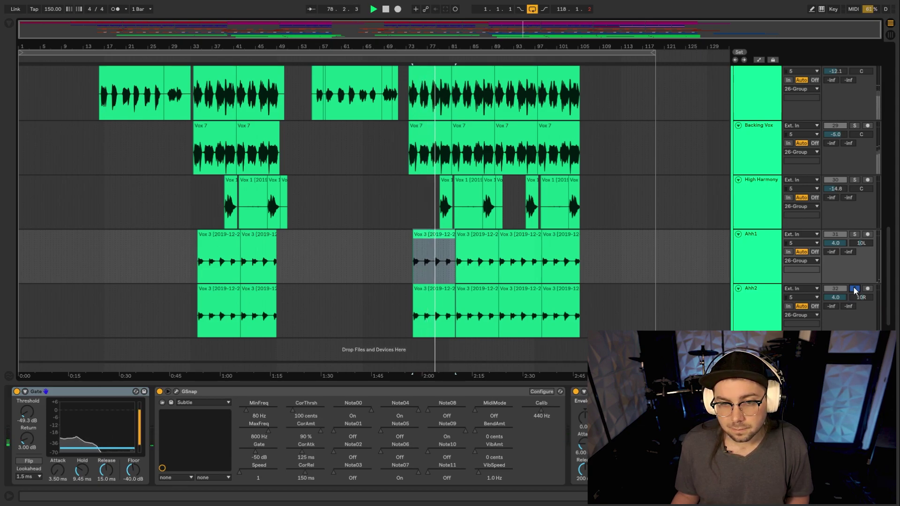
key(space)
Step: Solo Ahh1 and Ahh2 together and play both layers
click(743, 299)
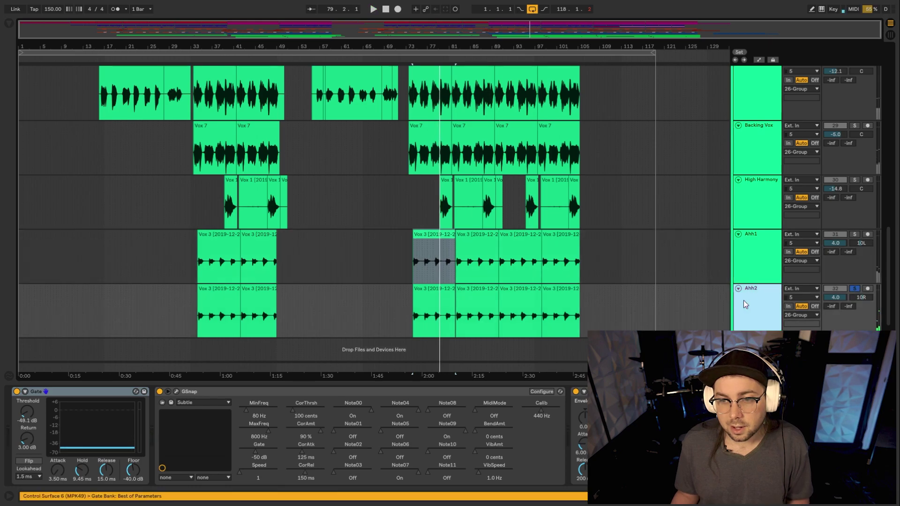
shift+click(799, 247)
click(854, 234)
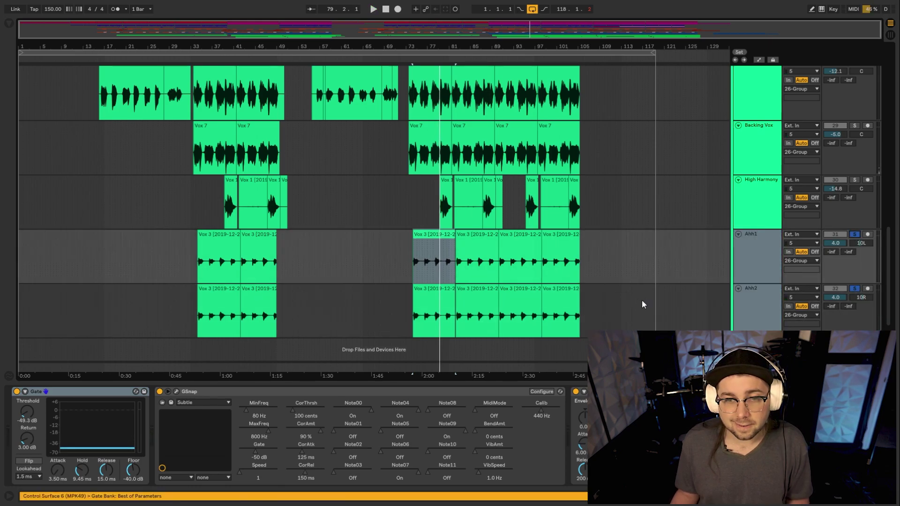
key(space)
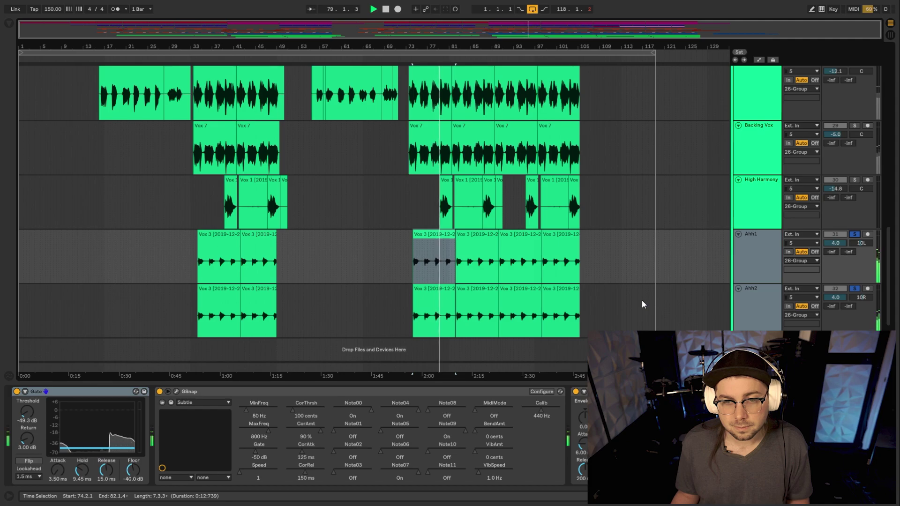
key(space)
Step: Play the unsoloed mix from the Main Vox Vox 2 clip at bar 73 to bar 81
scroll(679, 282, up, 6)
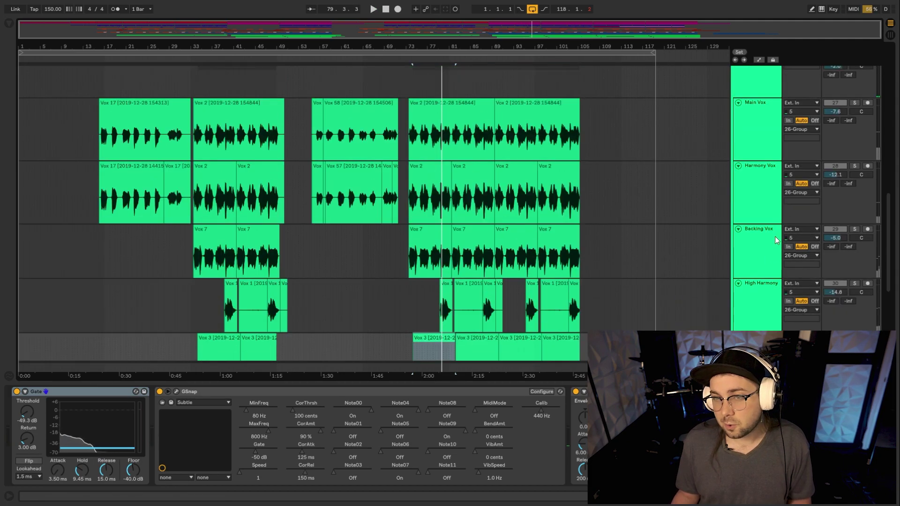
click(434, 194)
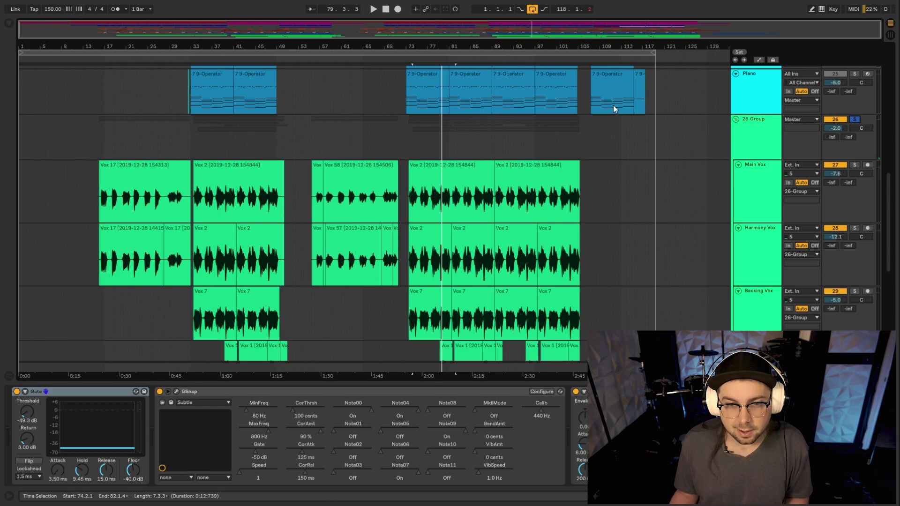
key(space)
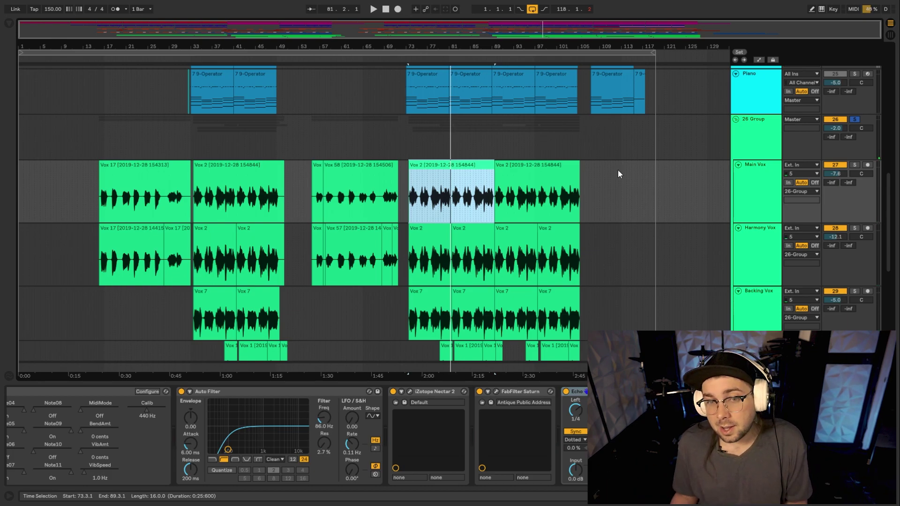
scroll(618, 173, up, 2)
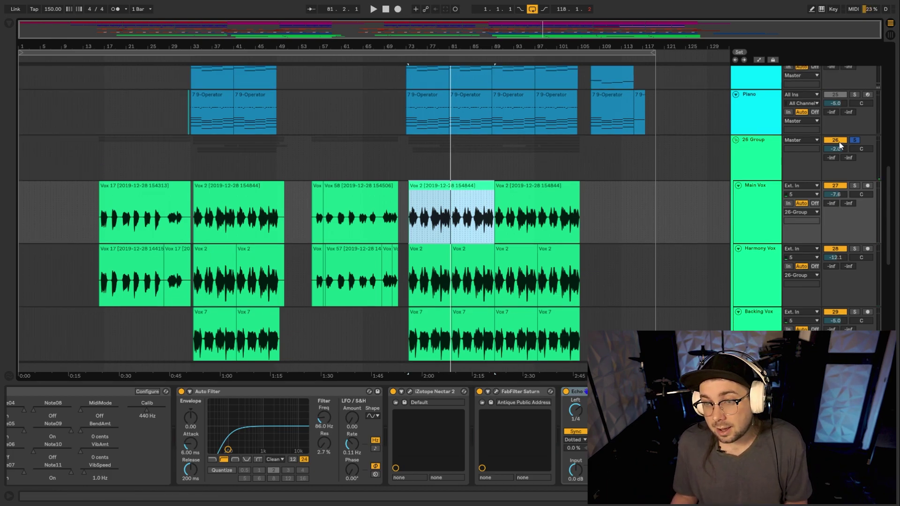
Step: Fold the 26 Group's vocal tracks into one row, bringing the guitar, bass and synth tracks into view
click(735, 139)
scroll(704, 188, up, 20)
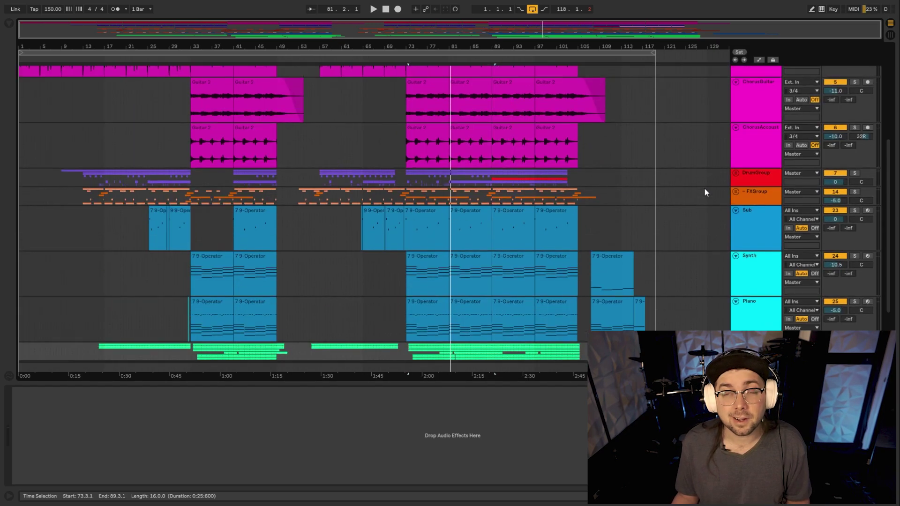